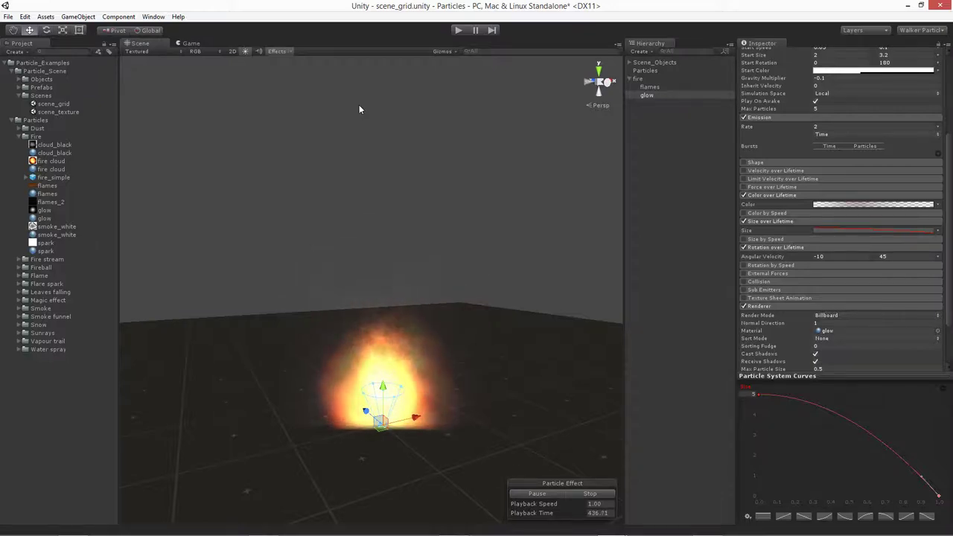
With fire selected, create a new particle system and name it smoke_dark
click(655, 88)
key(Up)
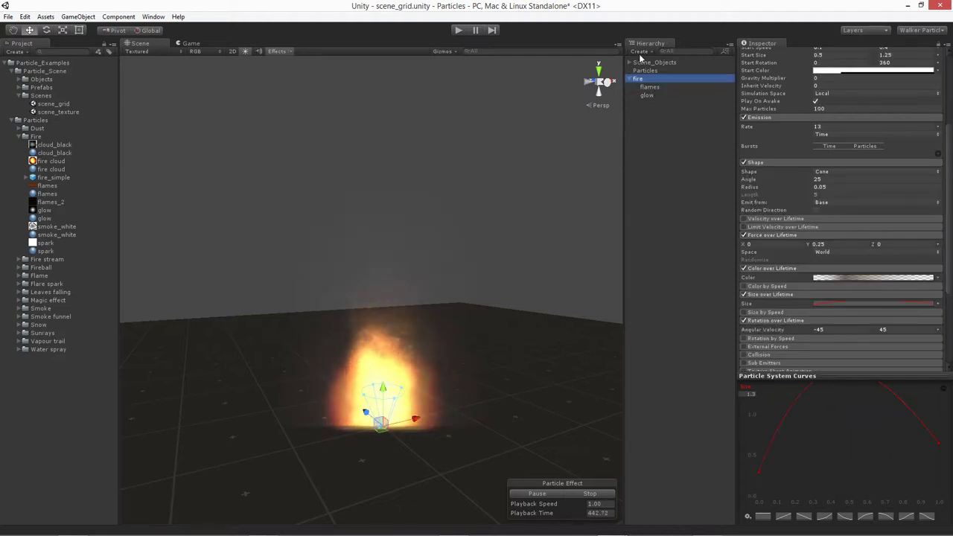
click(665, 141)
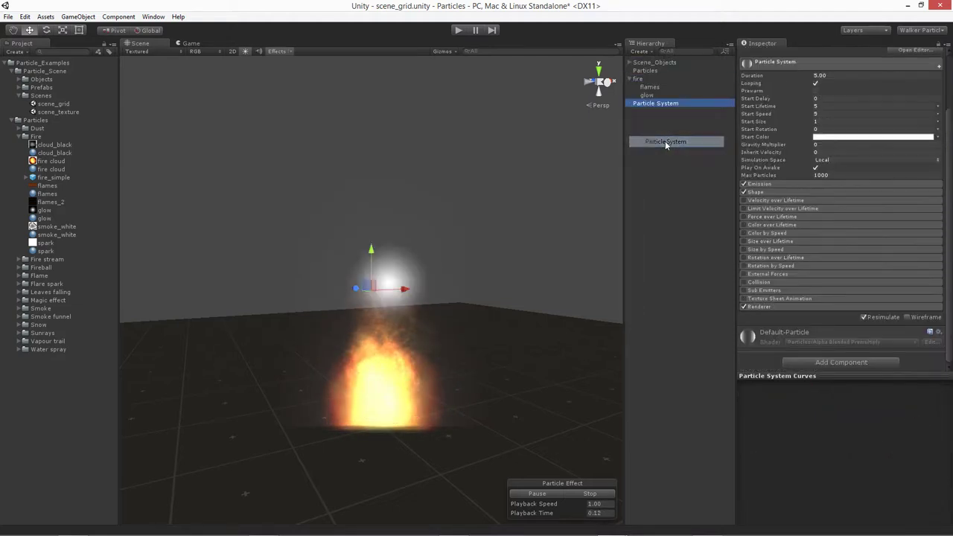
scroll(786, 97, up, 3)
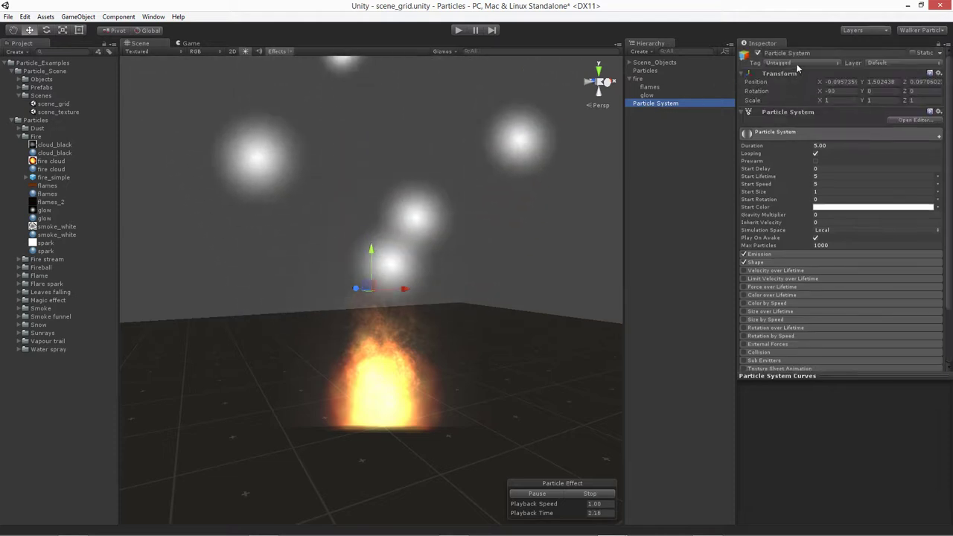
click(815, 53)
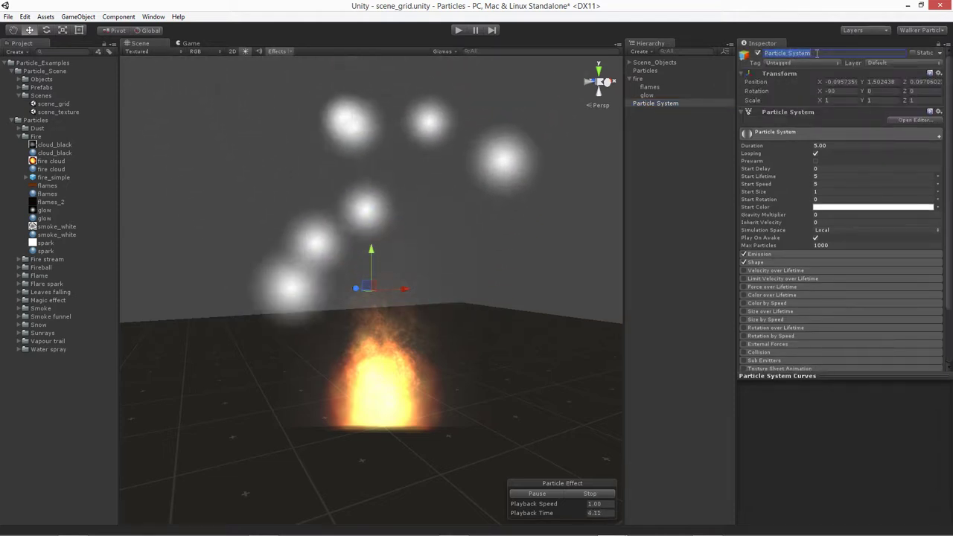
text(smoke_dark)
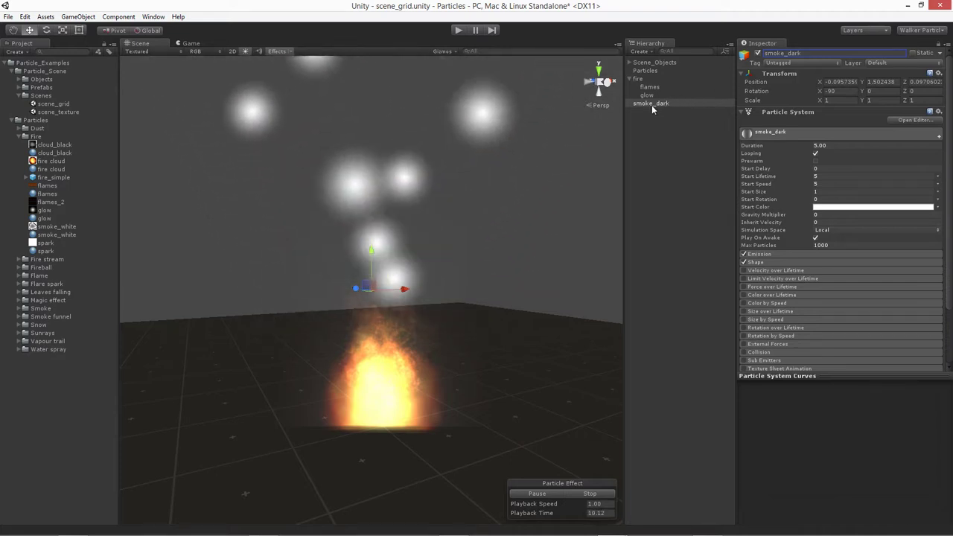
Parent smoke_dark under fire and set its position to 0, 0, 0
drag(652, 105, 641, 79)
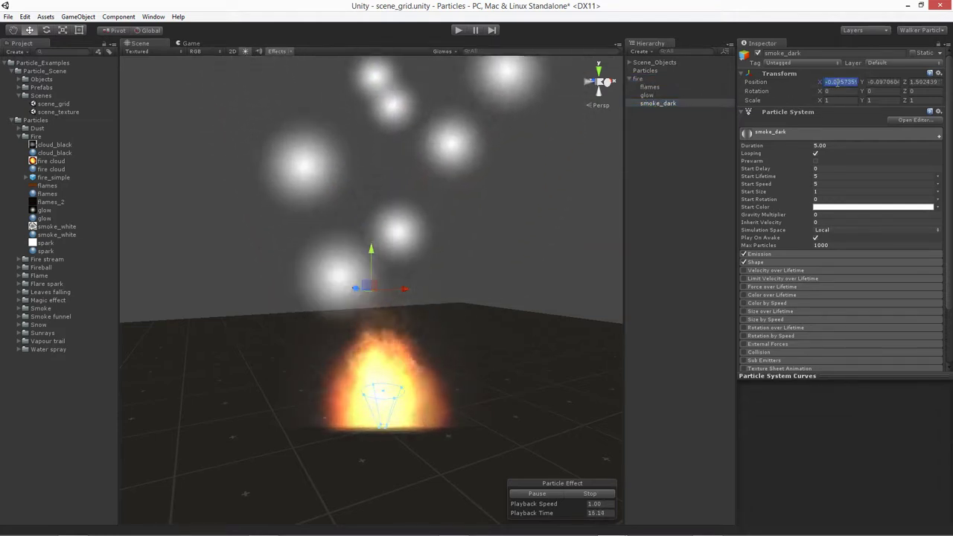
text(0)
key(Tab)
text(0)
key(Tab)
text(0)
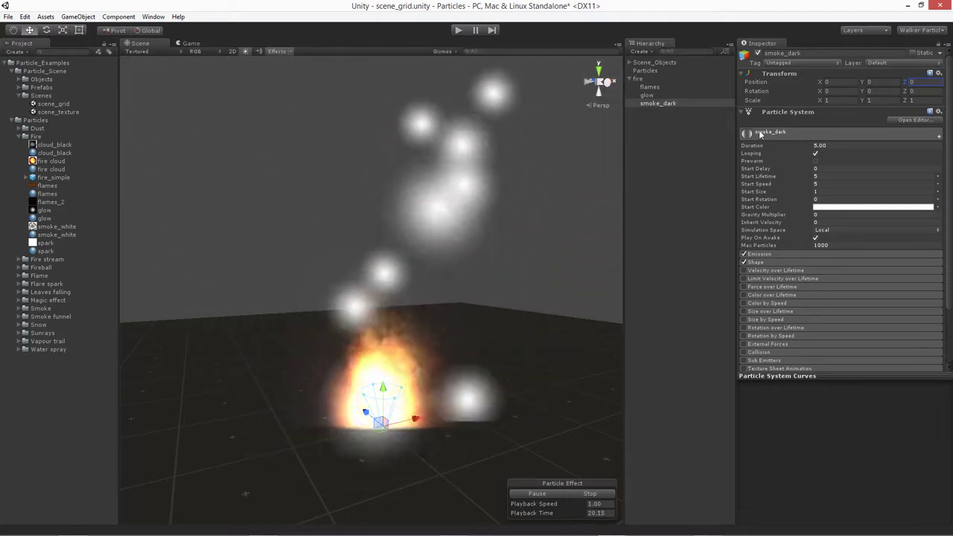
click(758, 376)
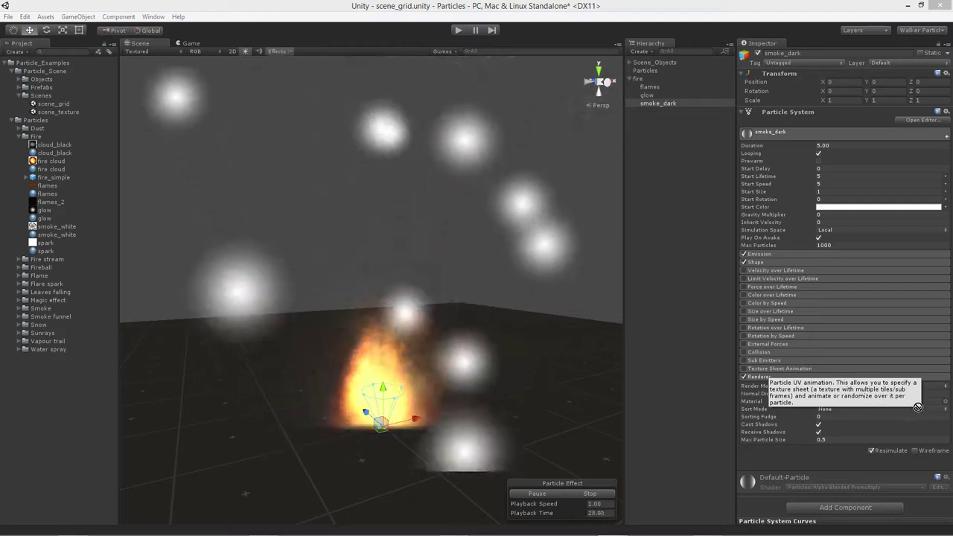
Apply the cloud_black material to smoke_dark's Renderer and set Sort Mode to By Distance
mouse_move(916, 406)
mouse_down()
mouse_move(934, 405)
mouse_move(923, 402)
mouse_up()
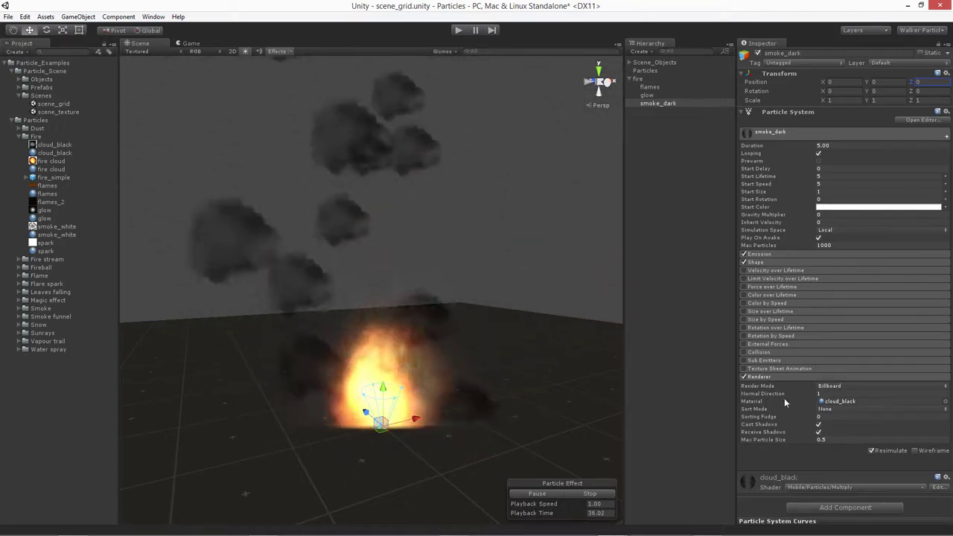
click(826, 409)
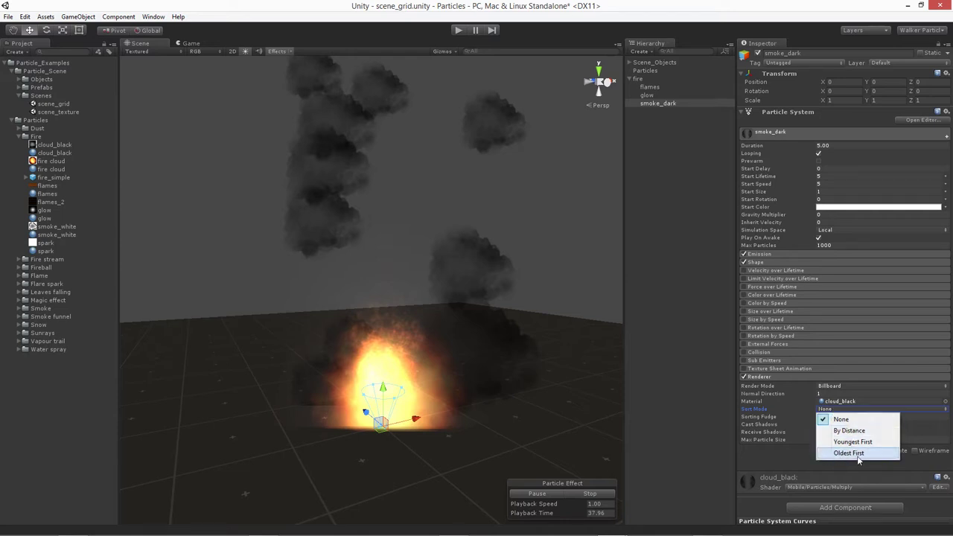
click(848, 431)
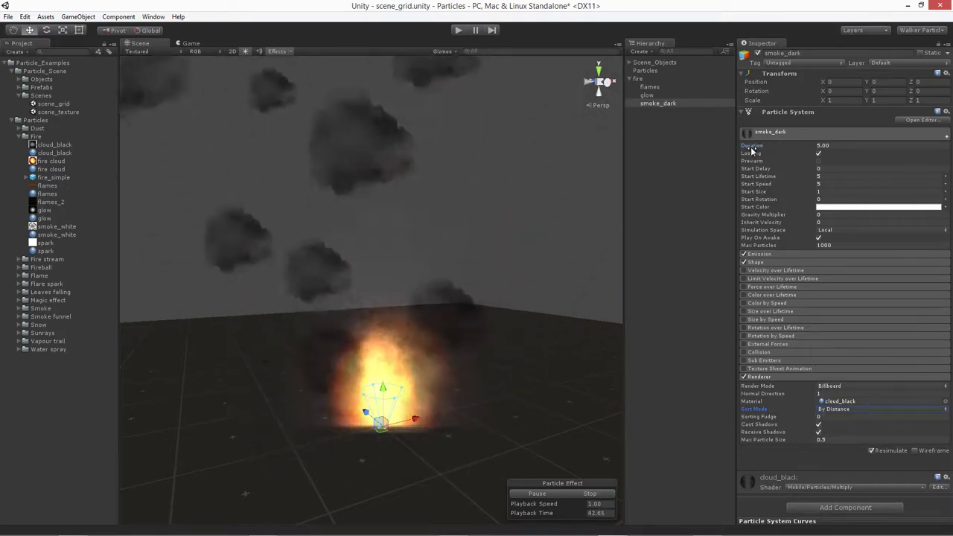
click(842, 144)
Set Duration to 1 and make Start Lifetime random between 1.75 and 2
text(1)
key(Return)
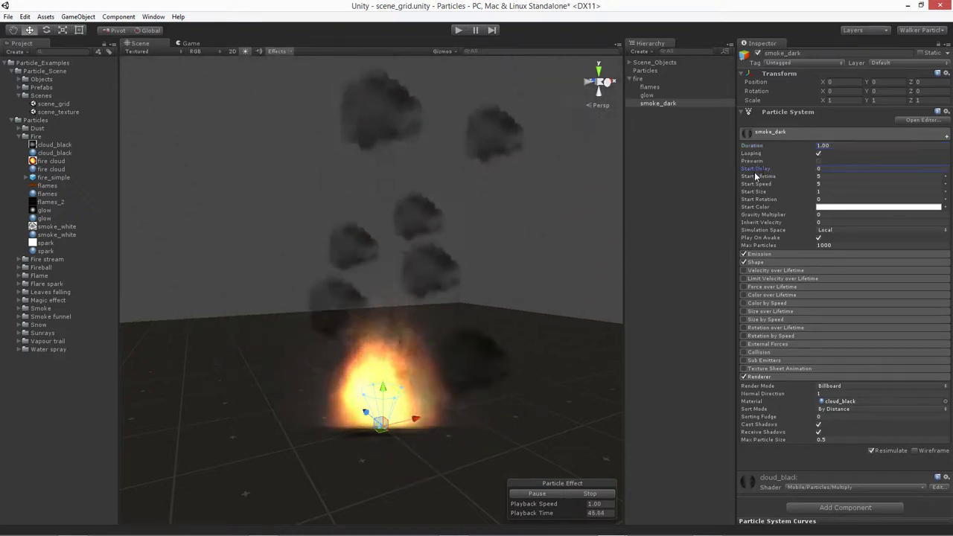
click(814, 178)
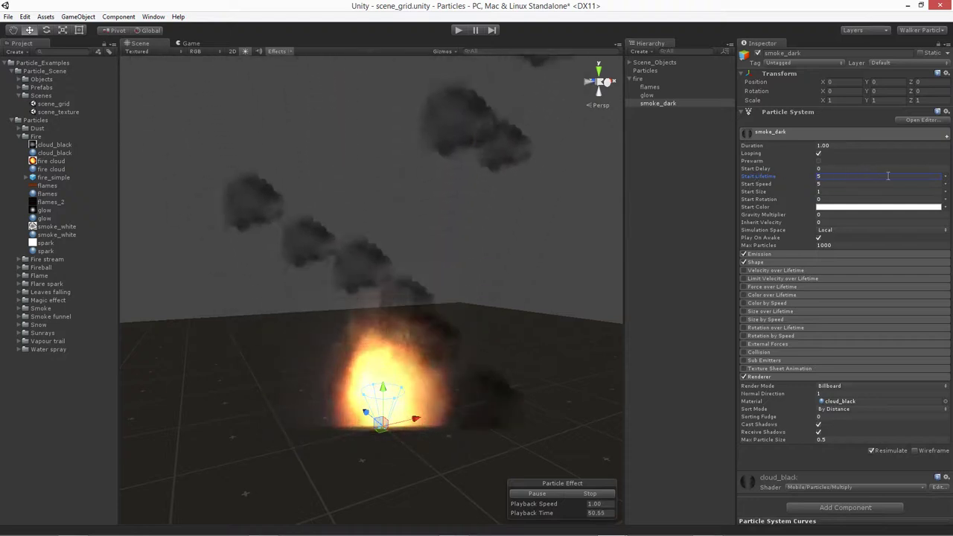
click(945, 178)
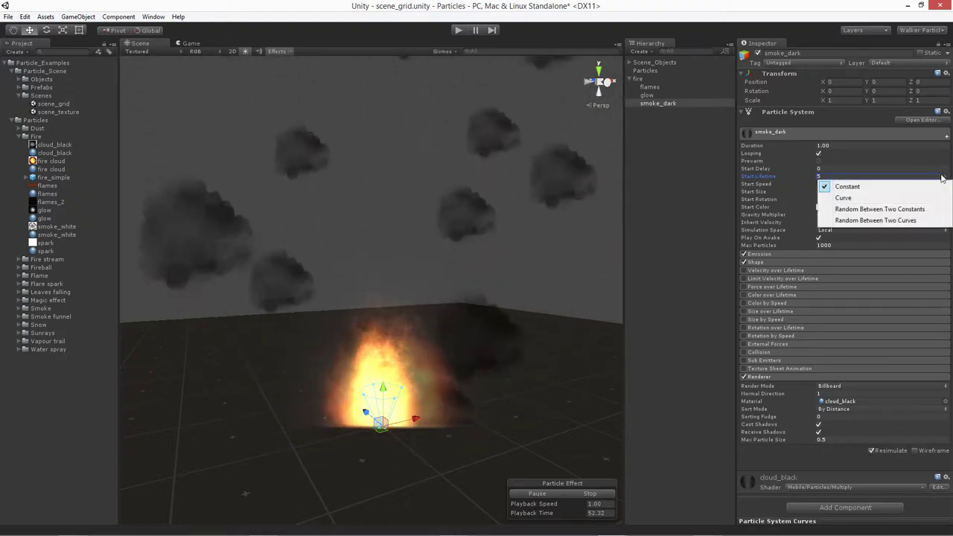
click(882, 209)
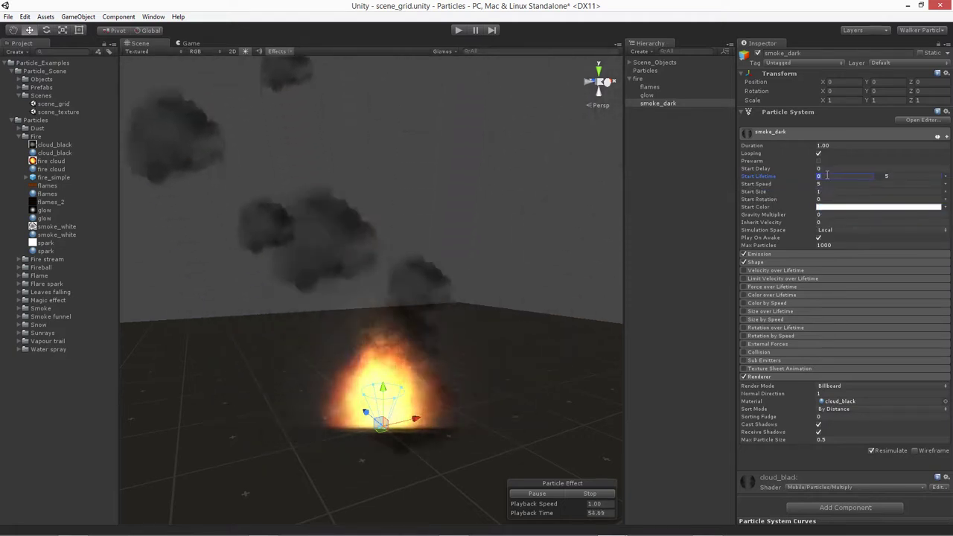
text(.75)
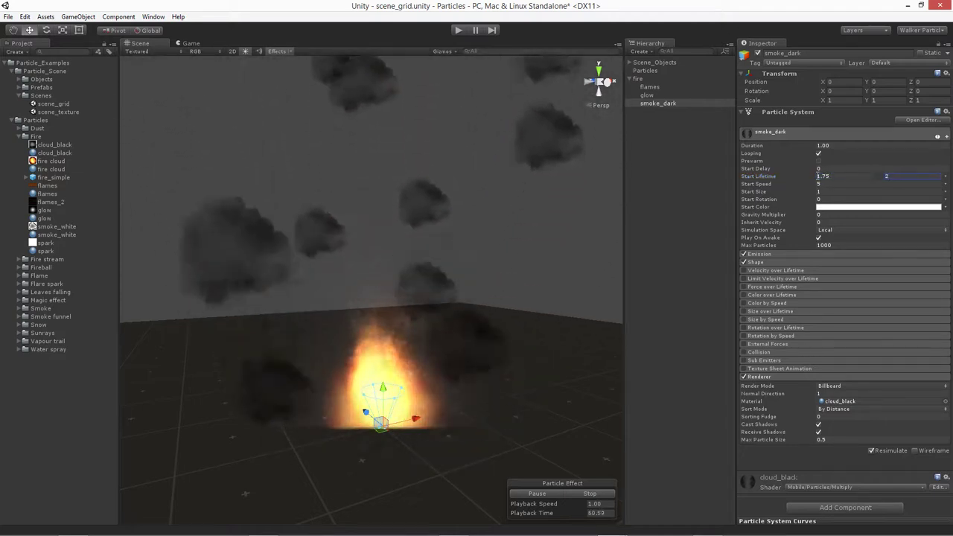
Make Start Speed random between two constants, 0.75 and 1
click(776, 185)
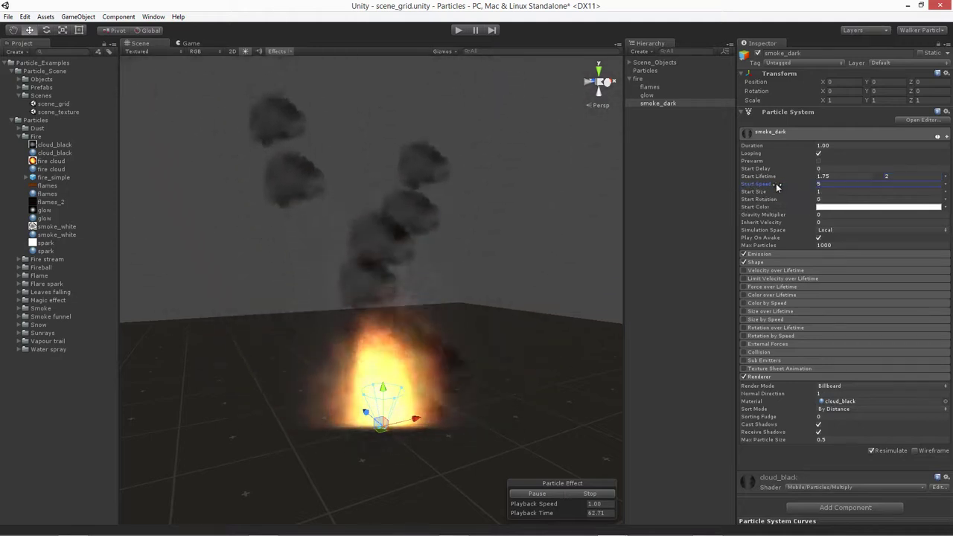
click(945, 184)
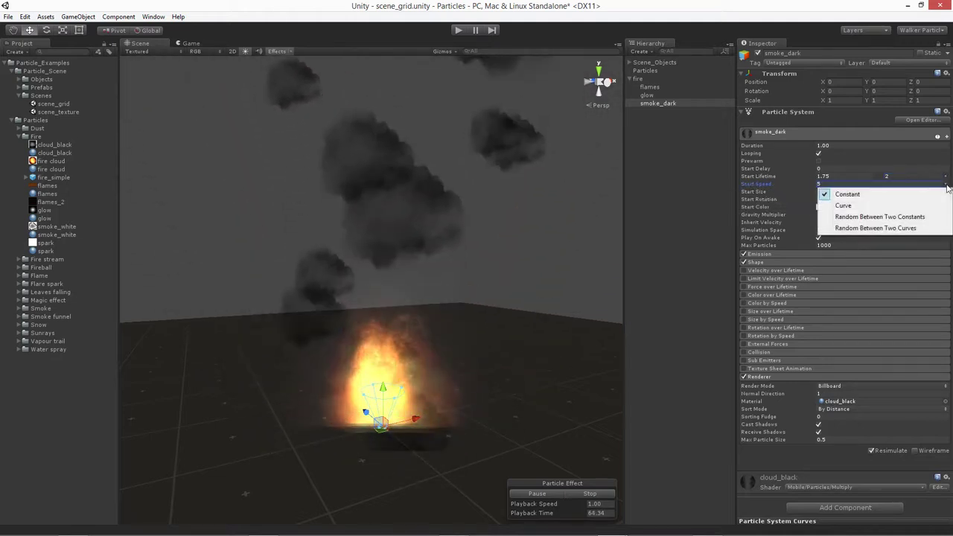
click(915, 217)
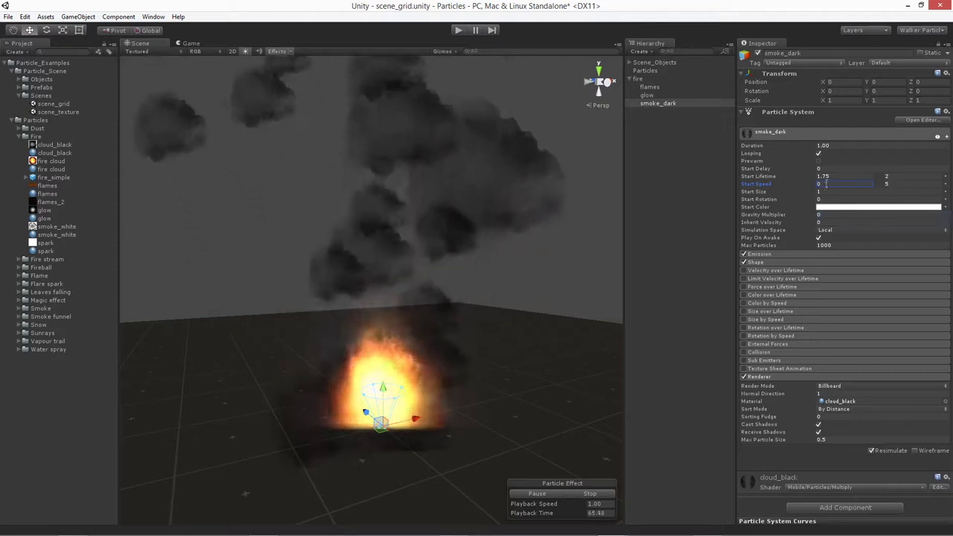
text(1)
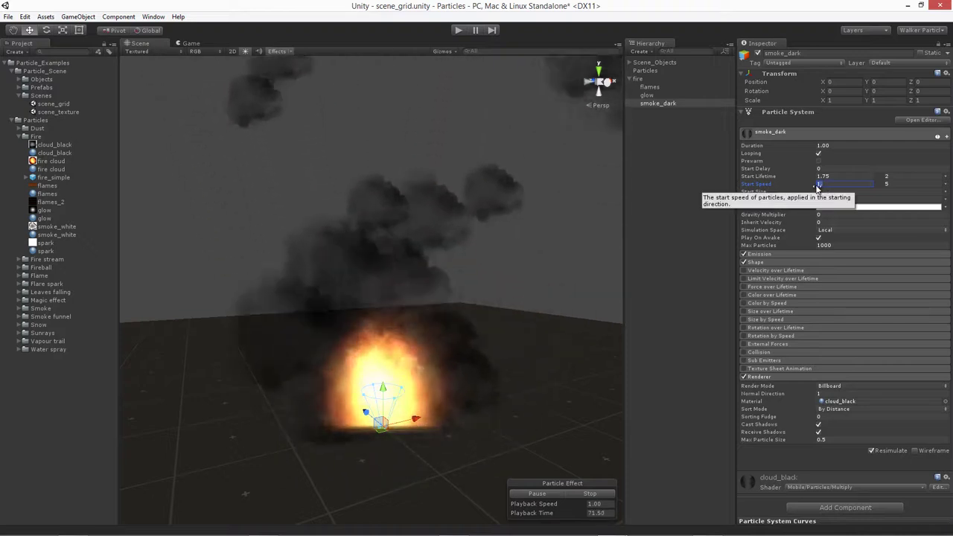
key(Tab)
text(1)
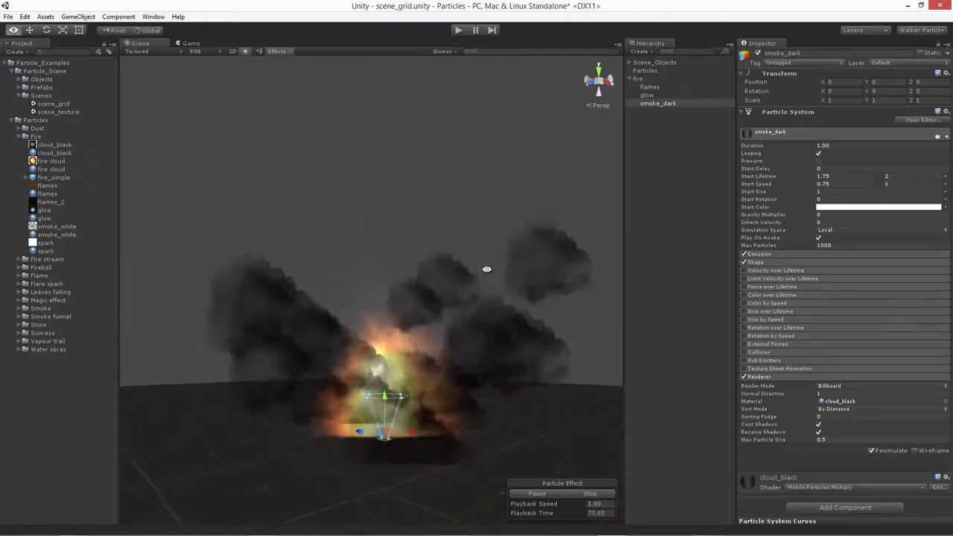
alt+drag(477, 253, 432, 264)
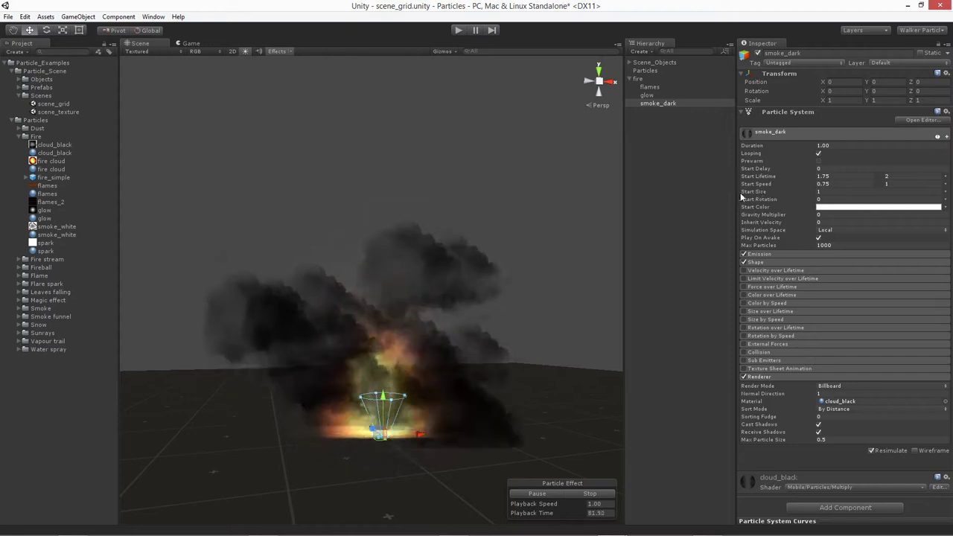
Make Start Size random between 1 and 1.25
click(946, 200)
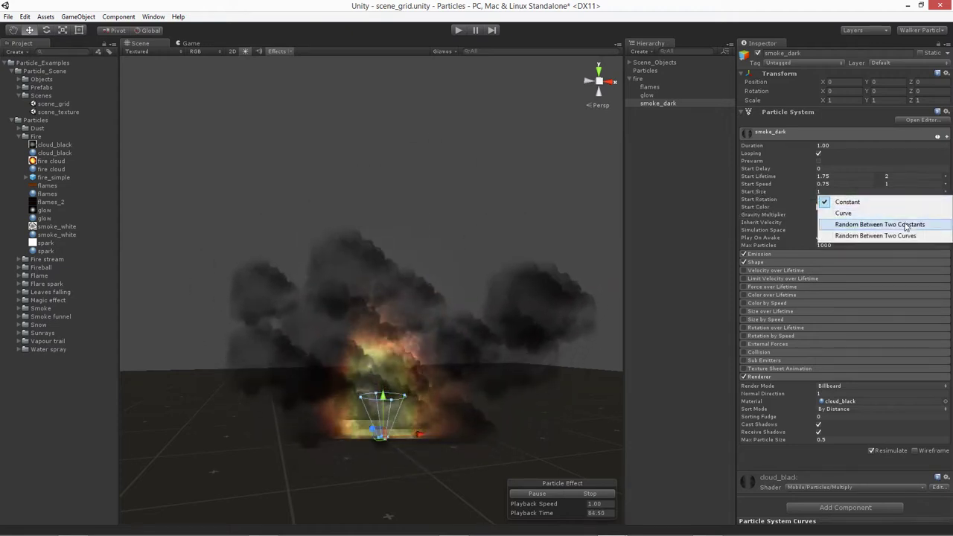
click(906, 225)
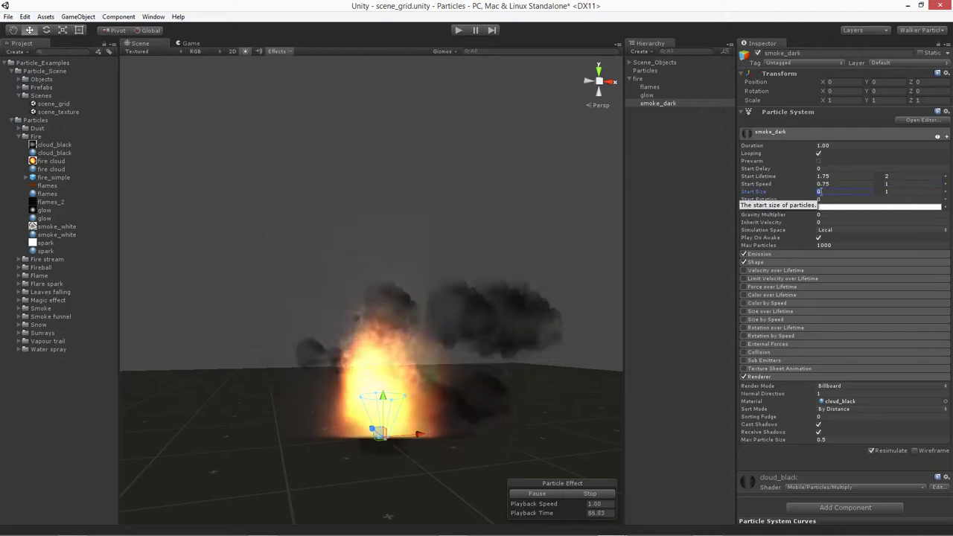
click(849, 191)
text(1)
key(Tab)
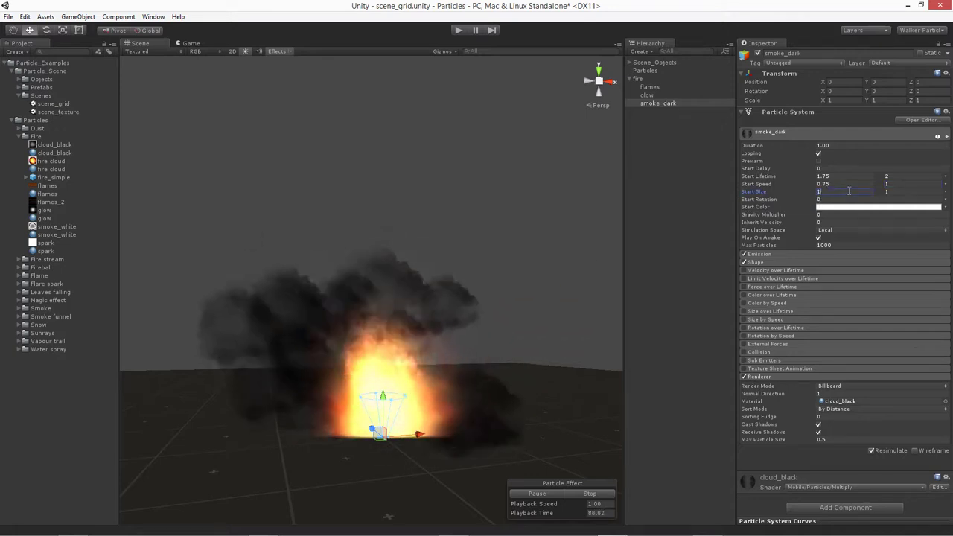
text(1.25)
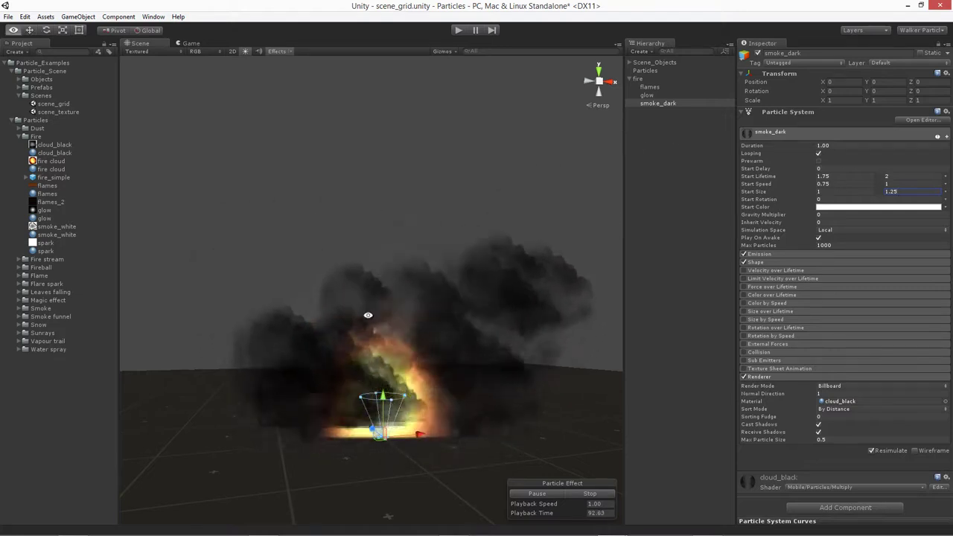
alt+drag(366, 315, 308, 330)
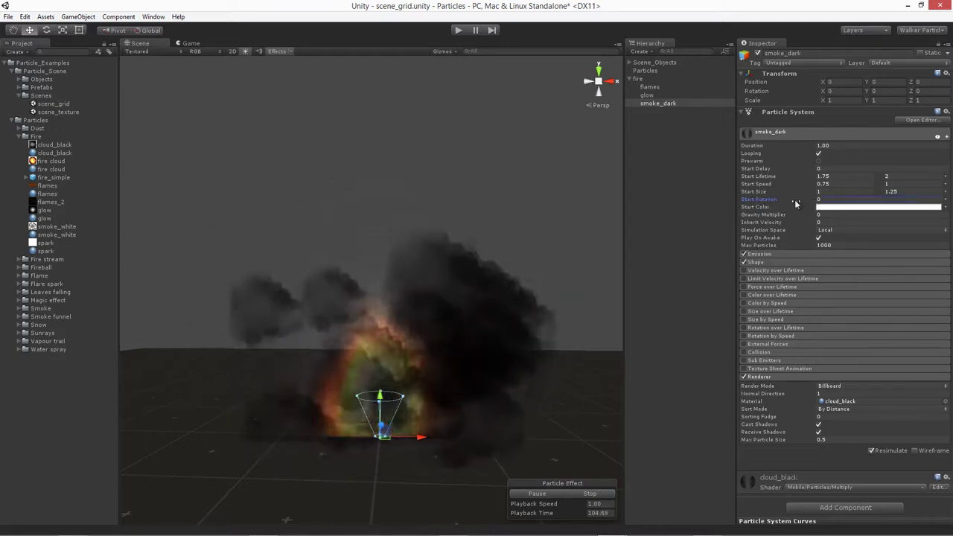
Make Start Rotation random between -180 and 180
click(945, 200)
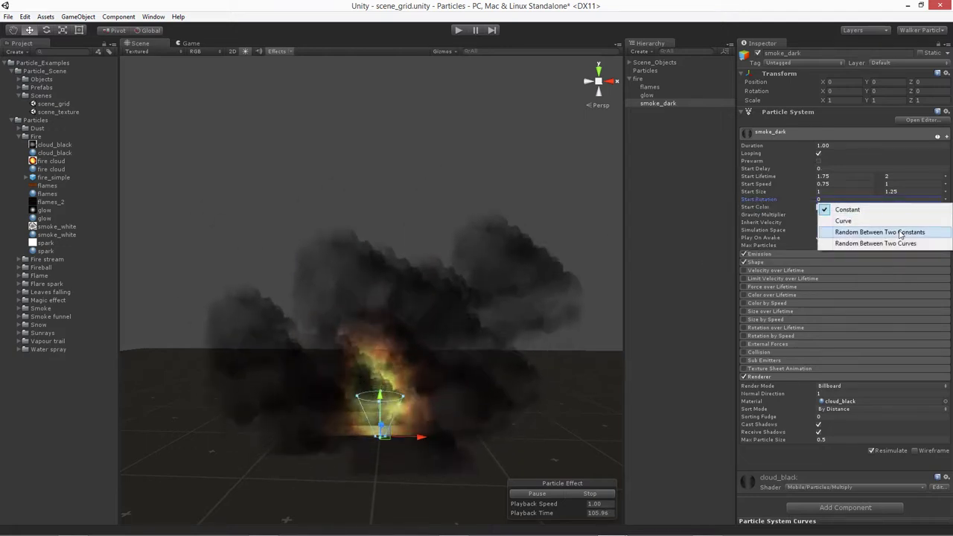
click(901, 234)
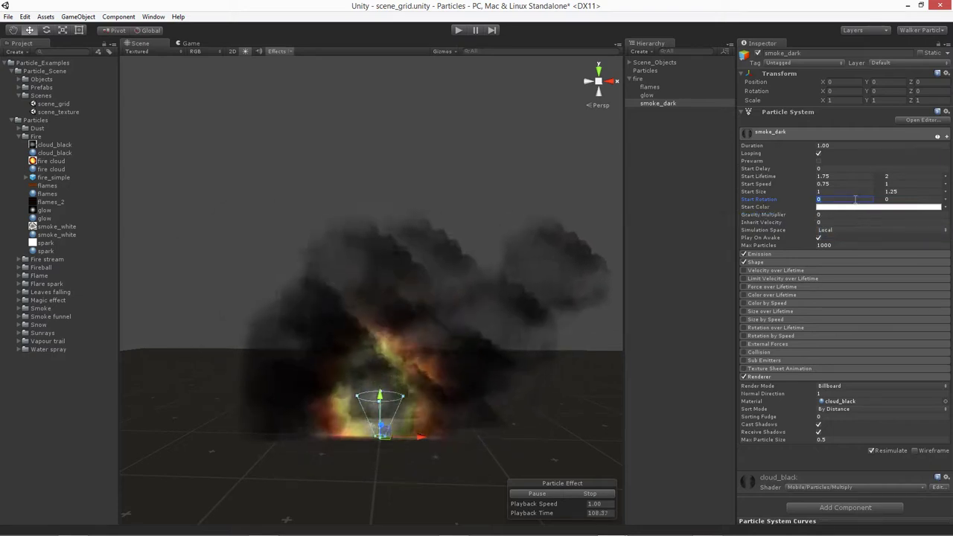
text(-1)
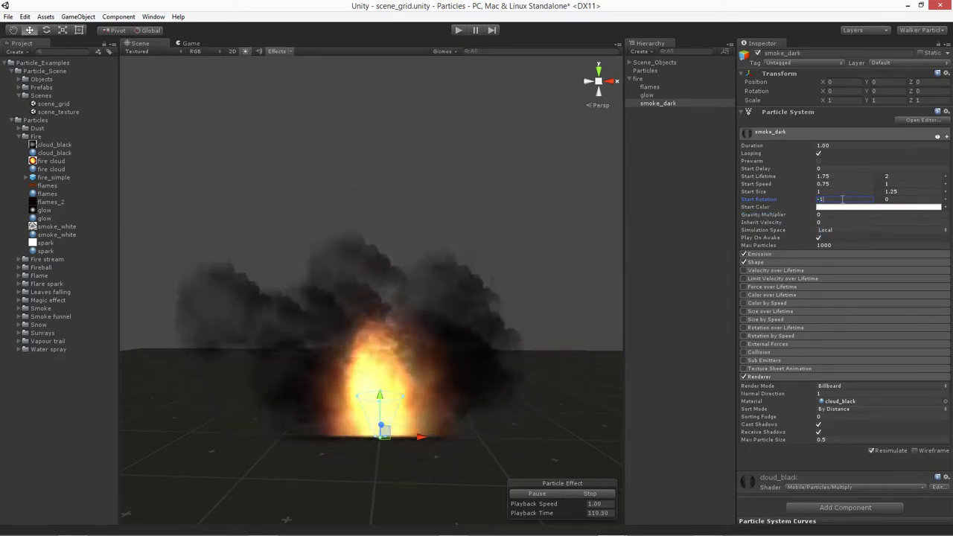
text(80)
key(Tab)
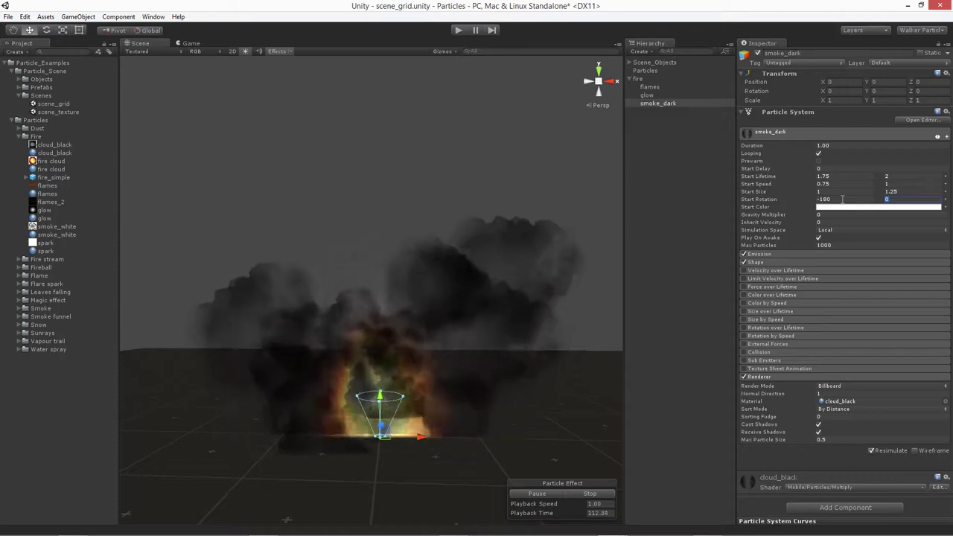
text(180)
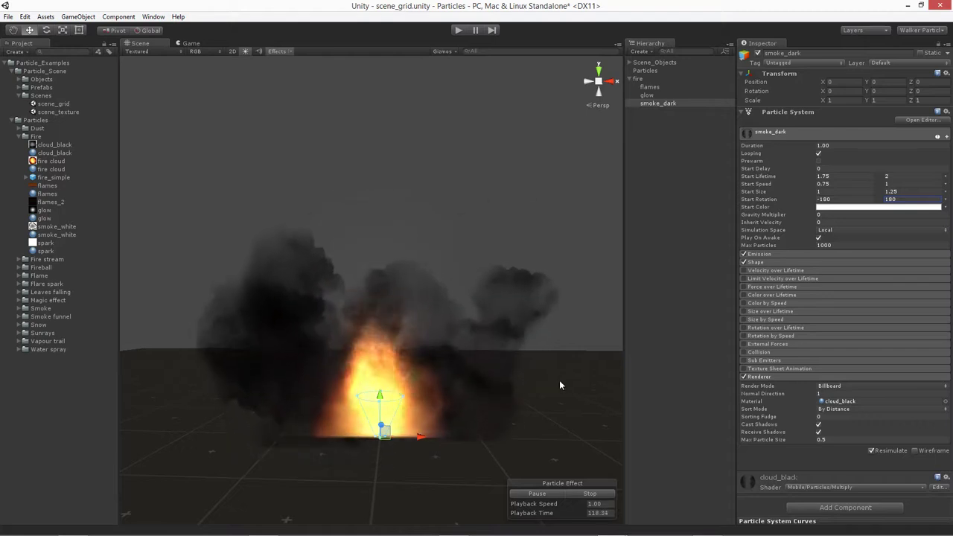
Set the Start Color alpha to 160 so the smoke is partly transparent
click(875, 207)
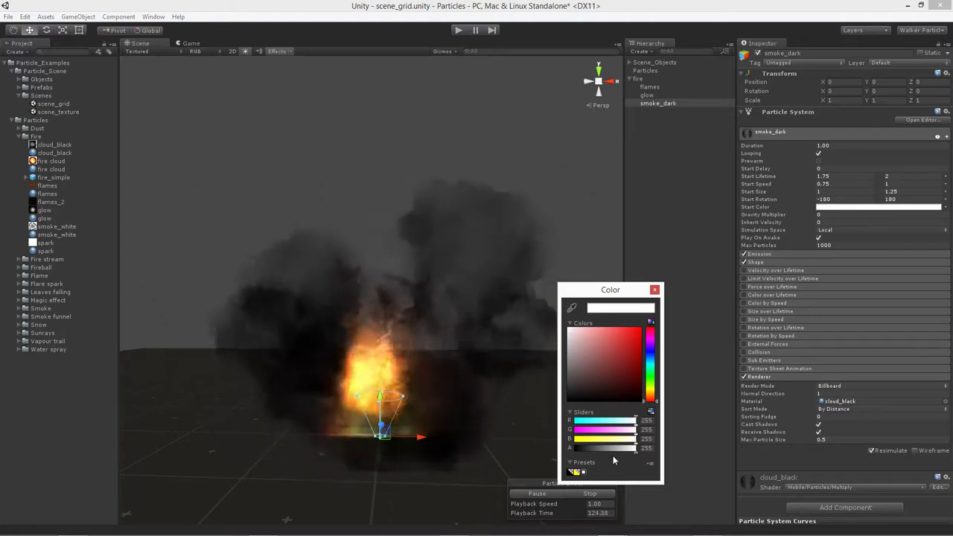
click(616, 449)
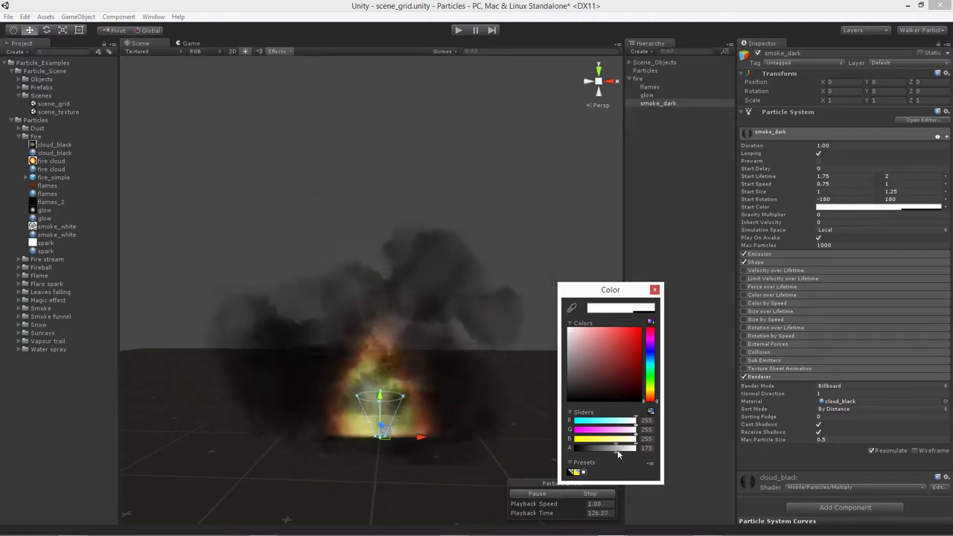
drag(617, 449, 616, 451)
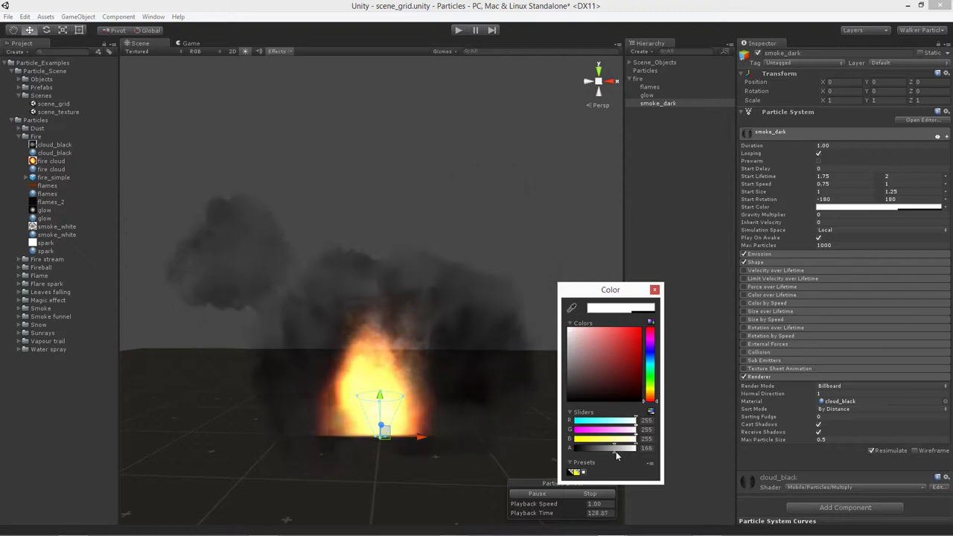
click(649, 448)
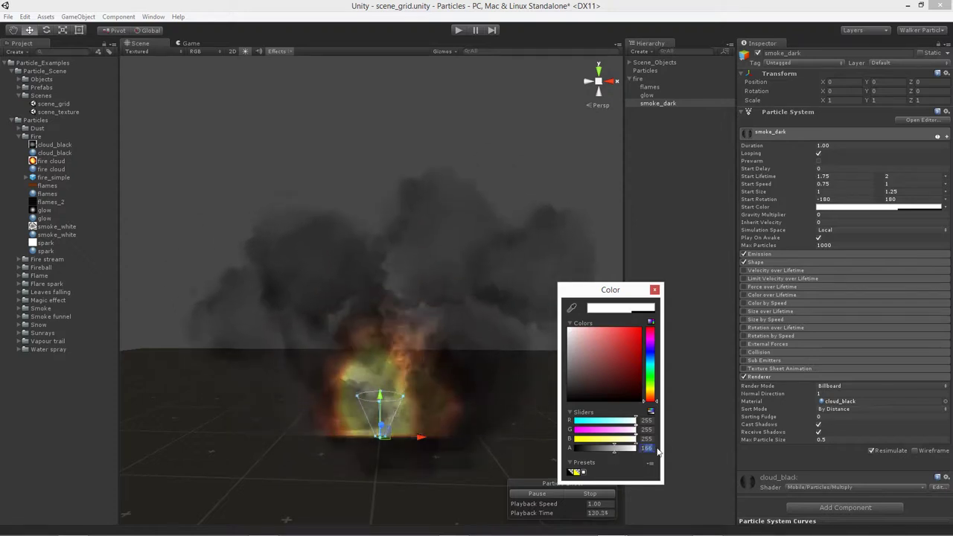
text(150)
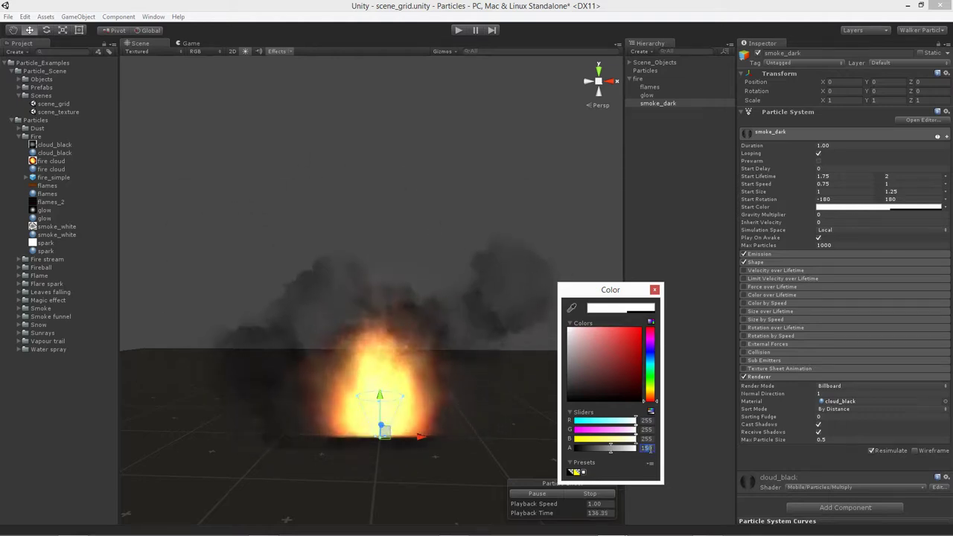
text(160)
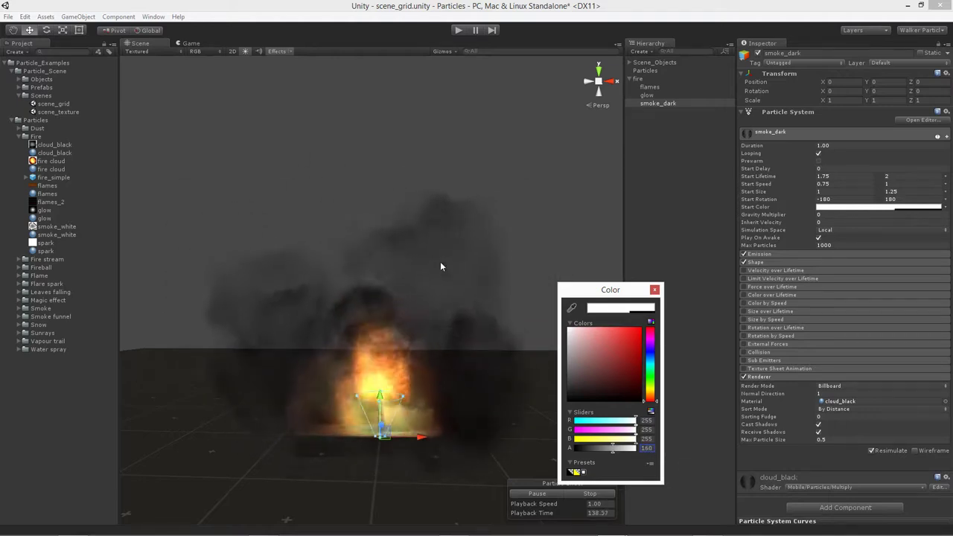
click(654, 291)
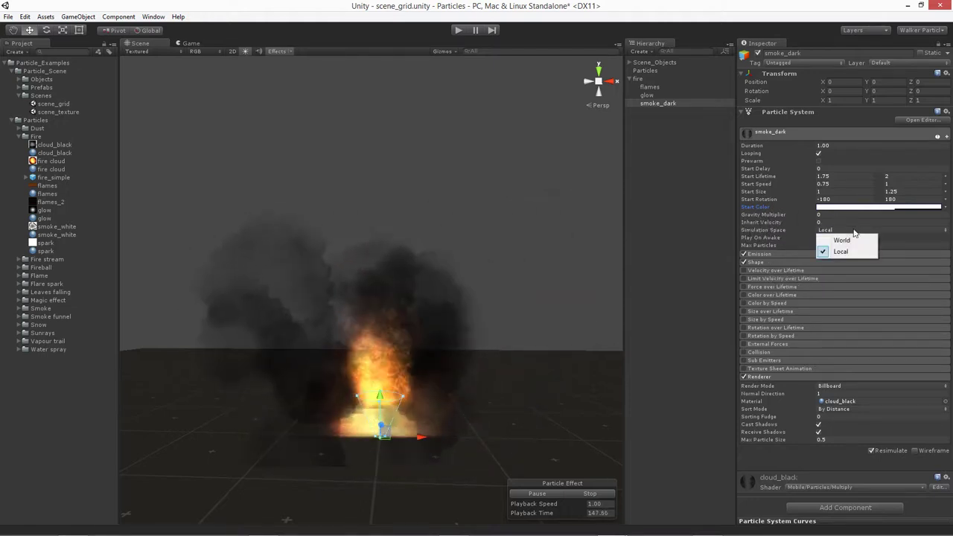
Switch Simulation Space to World and cap Max Particles at 100
click(853, 240)
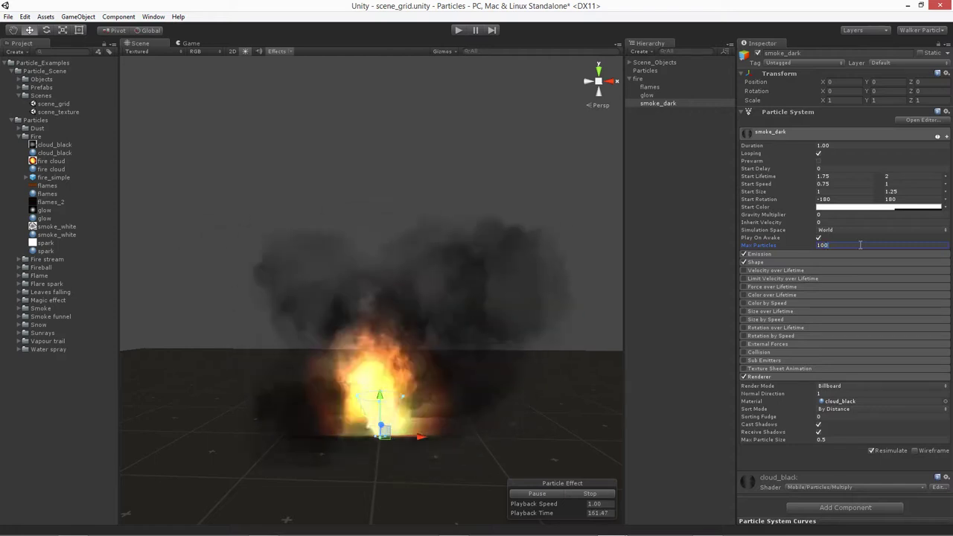
click(767, 253)
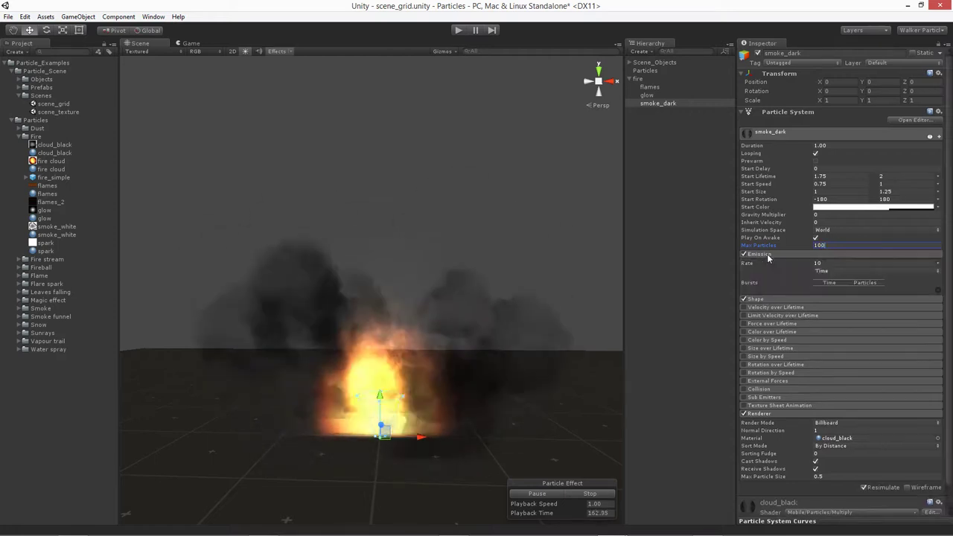
Set the emission rate to 5 and shrink the Cone shape's radius to 0.15
click(767, 299)
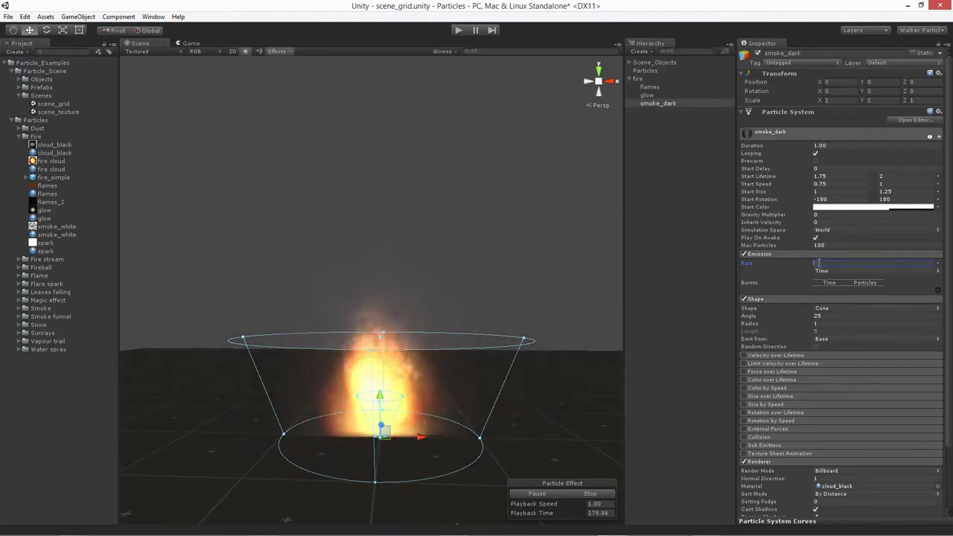
text(5)
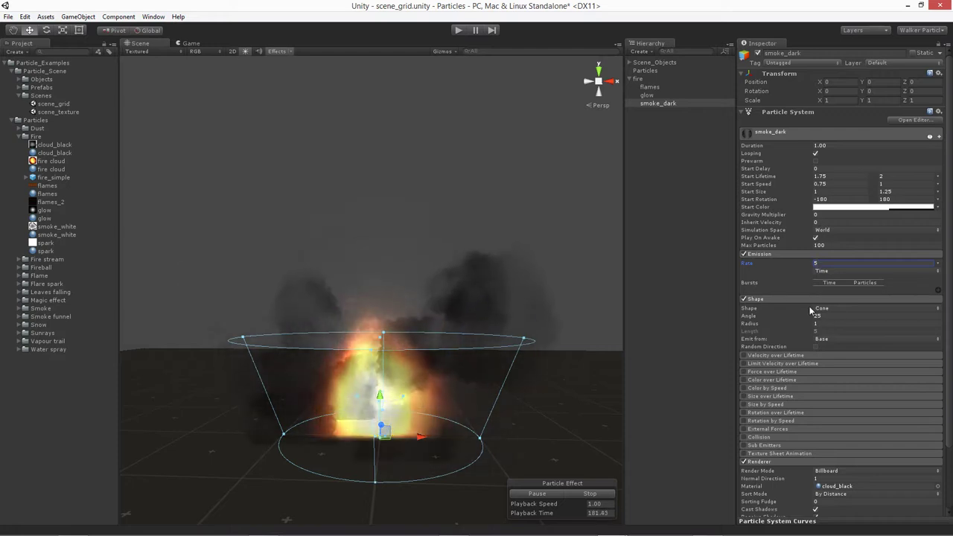
scroll(778, 297, down, 2)
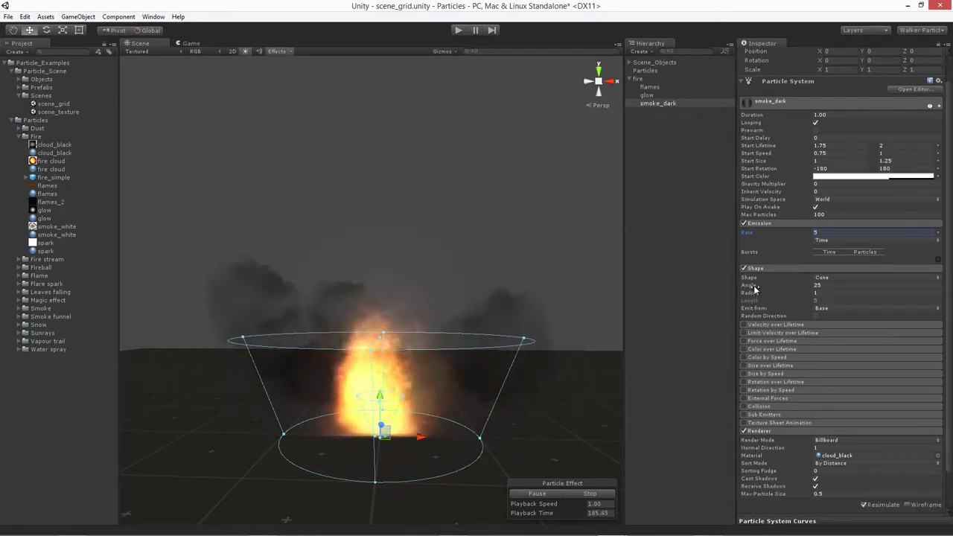
alt+drag(468, 320, 373, 350)
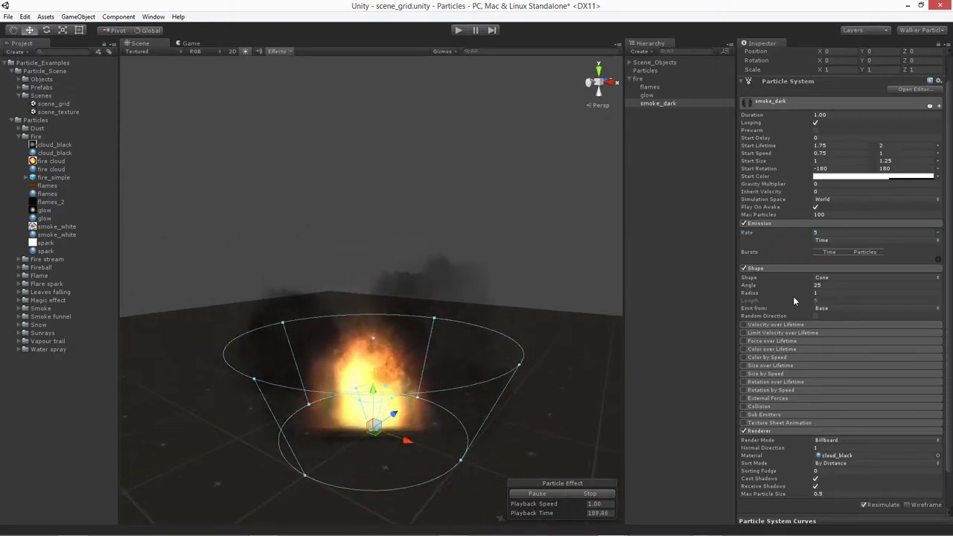
drag(793, 296, 779, 298)
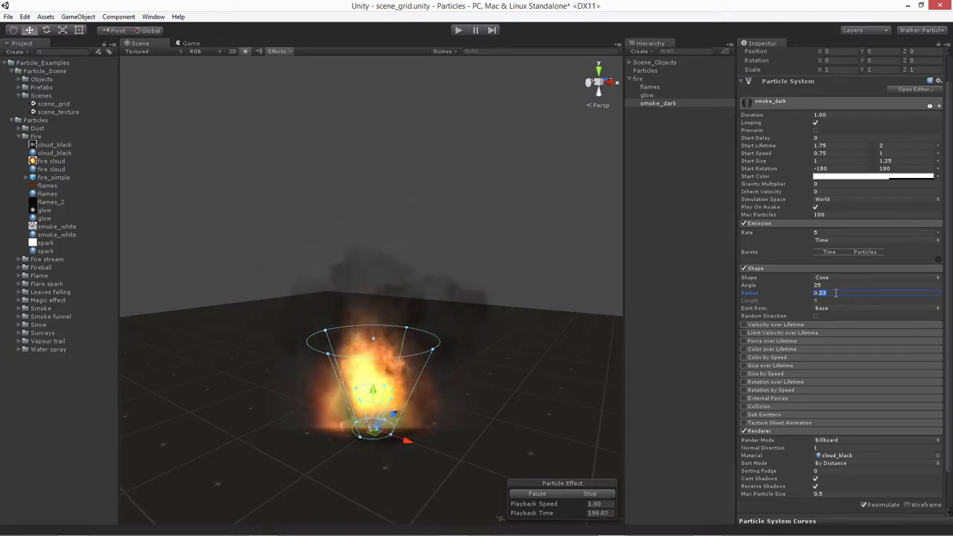
text(1)
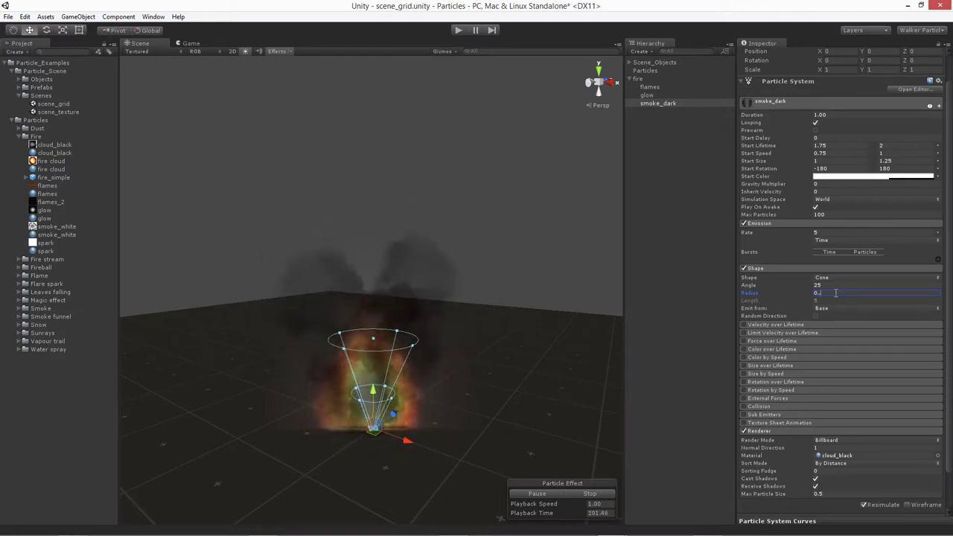
text(5)
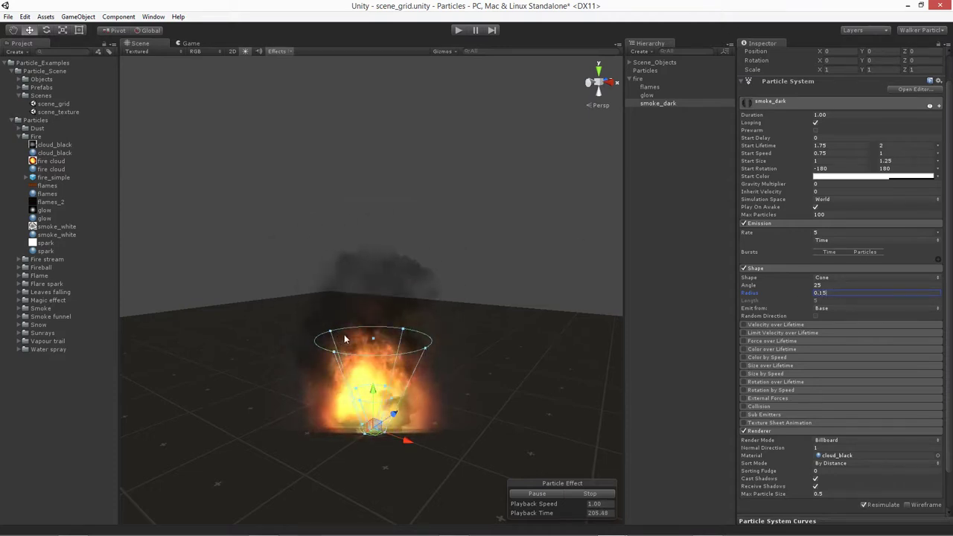
Narrow the emission cone's angle to 5
alt+drag(528, 320, 554, 276)
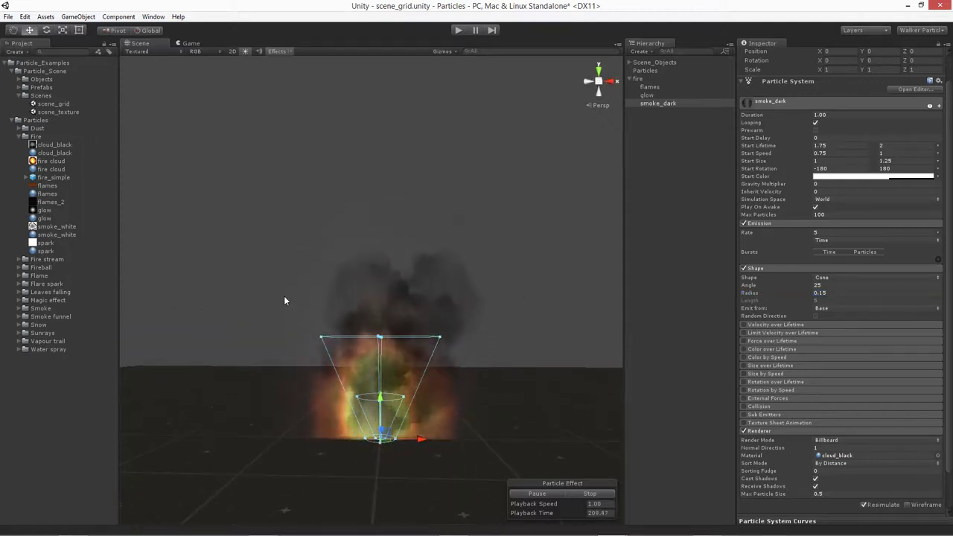
drag(786, 286, 568, 289)
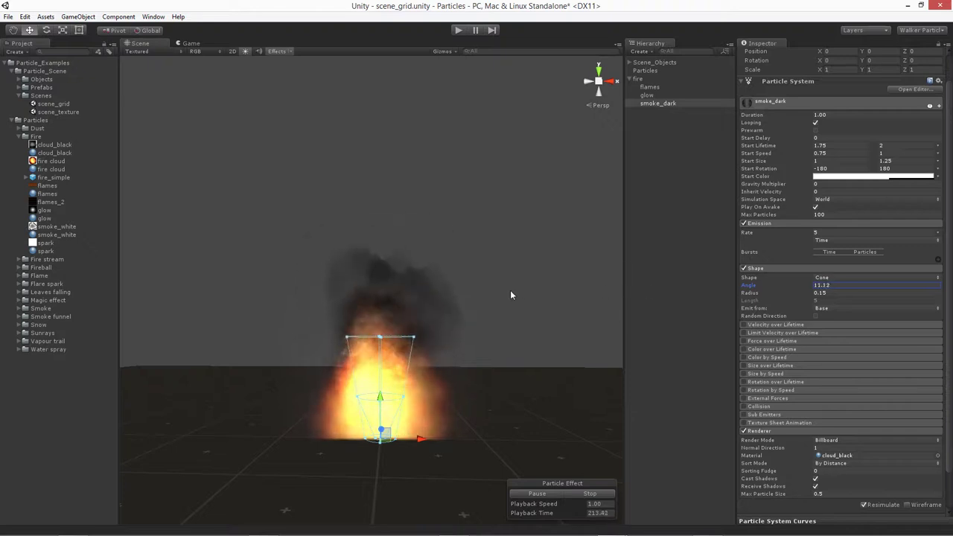
drag(510, 295, 452, 297)
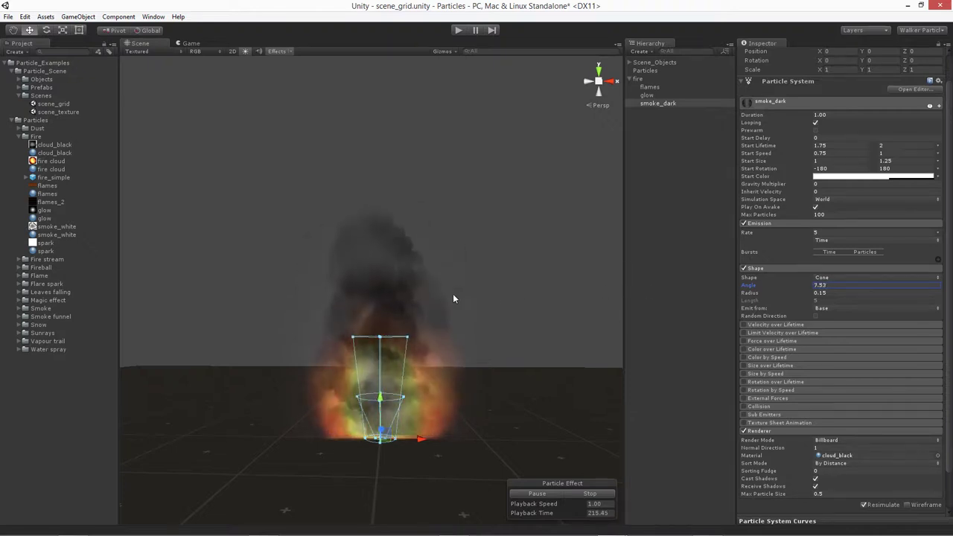
click(826, 286)
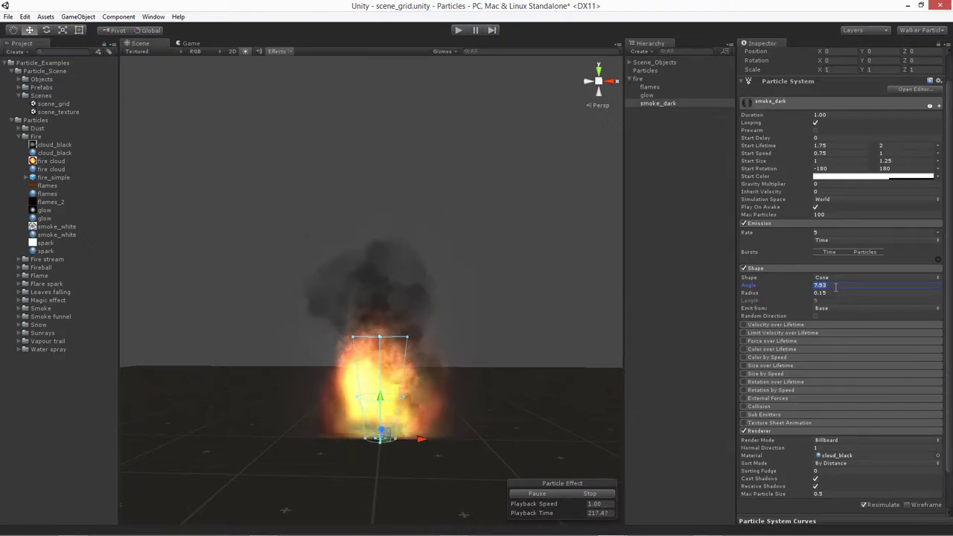
text(5)
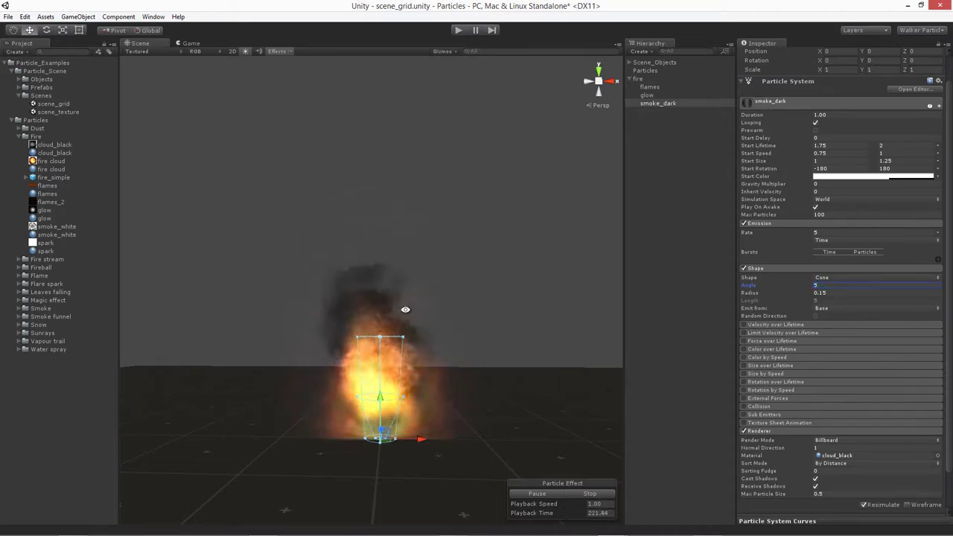
scroll(357, 347, up, 3)
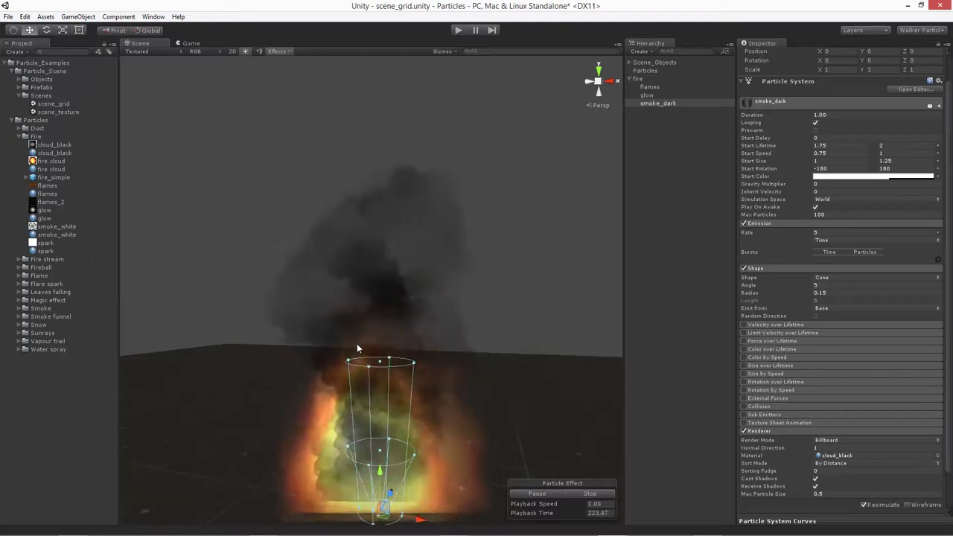
middle_drag(356, 347, 413, 297)
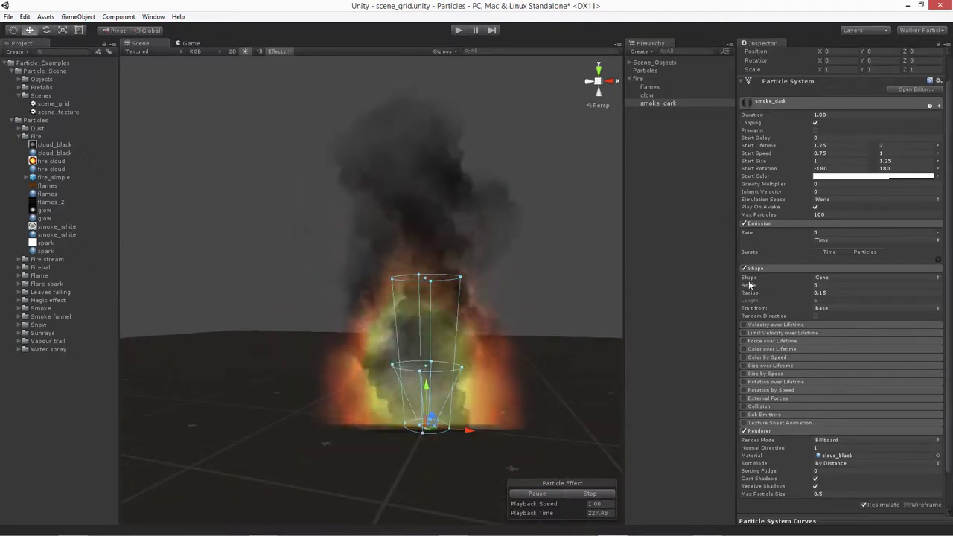
click(757, 293)
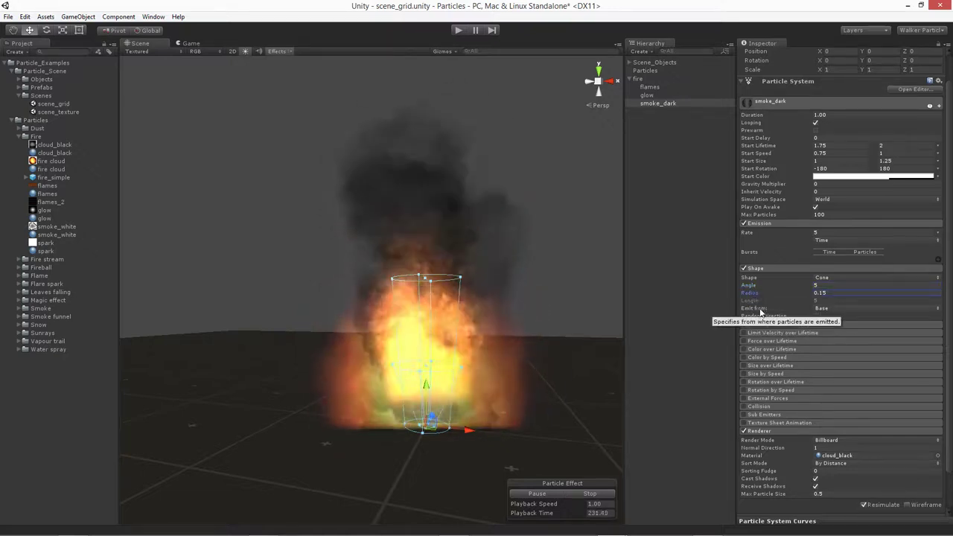
Enable Force over Lifetime in World space with a random Y force of 0.25 to 0.5
click(757, 340)
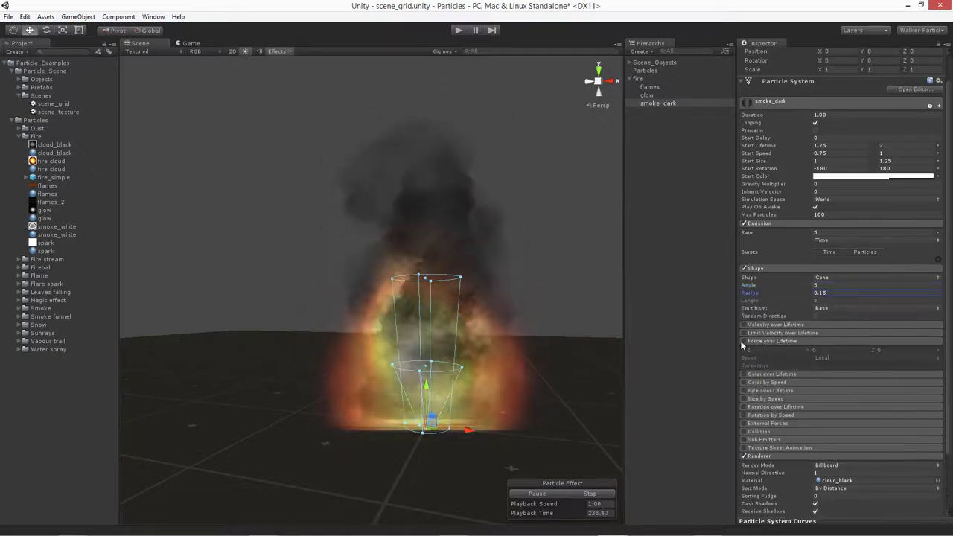
click(744, 341)
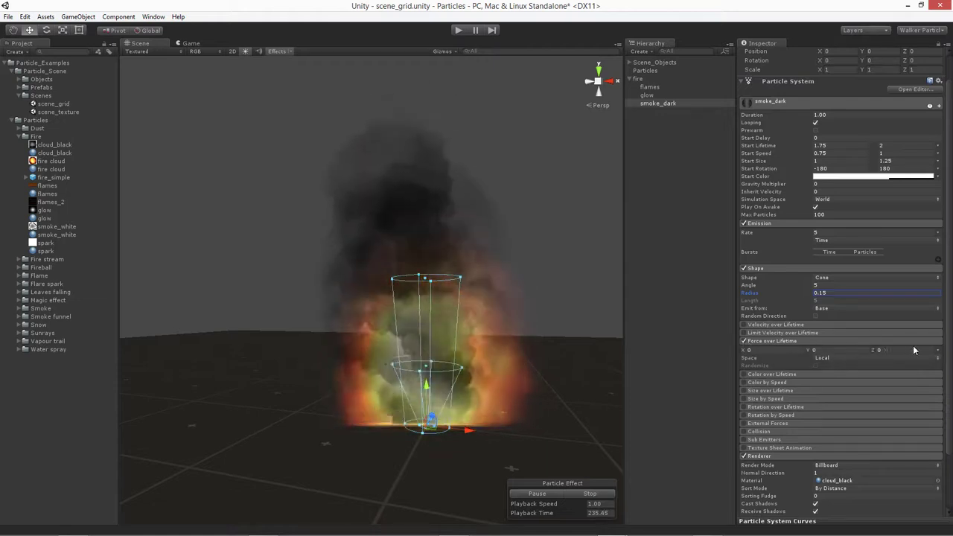
click(937, 351)
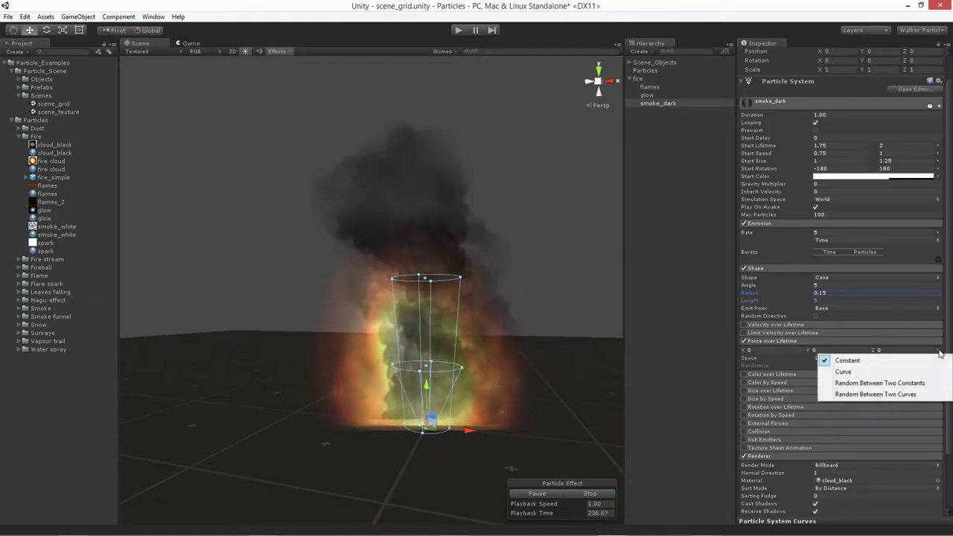
click(914, 383)
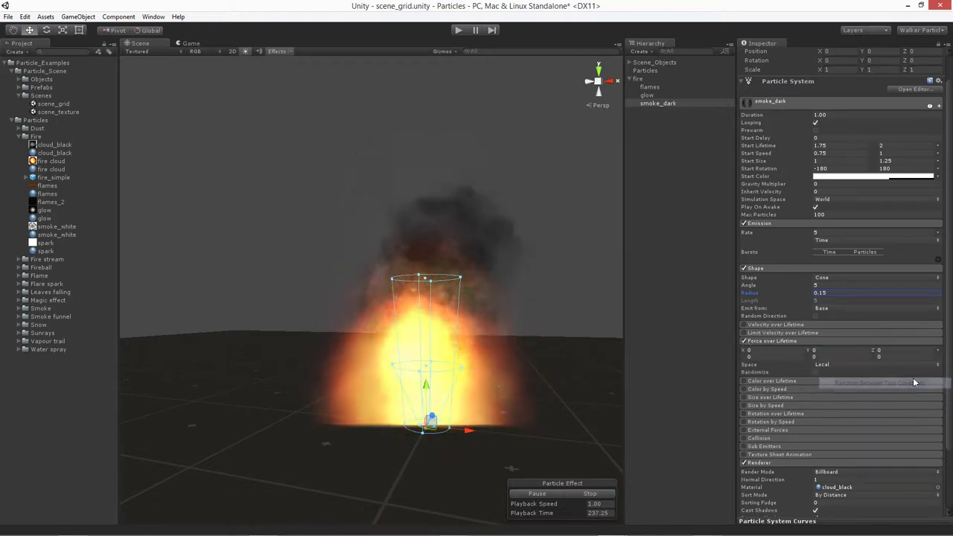
click(840, 364)
click(840, 386)
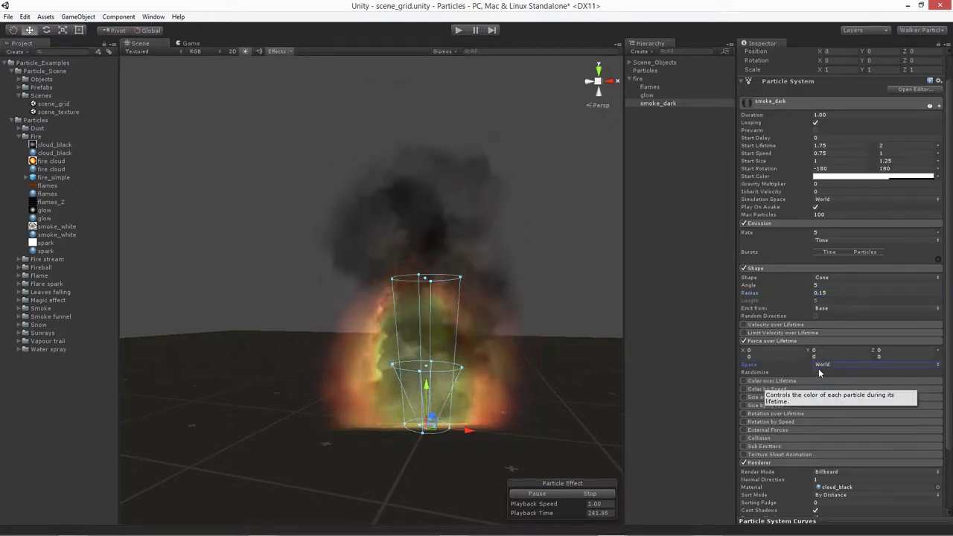
click(826, 350)
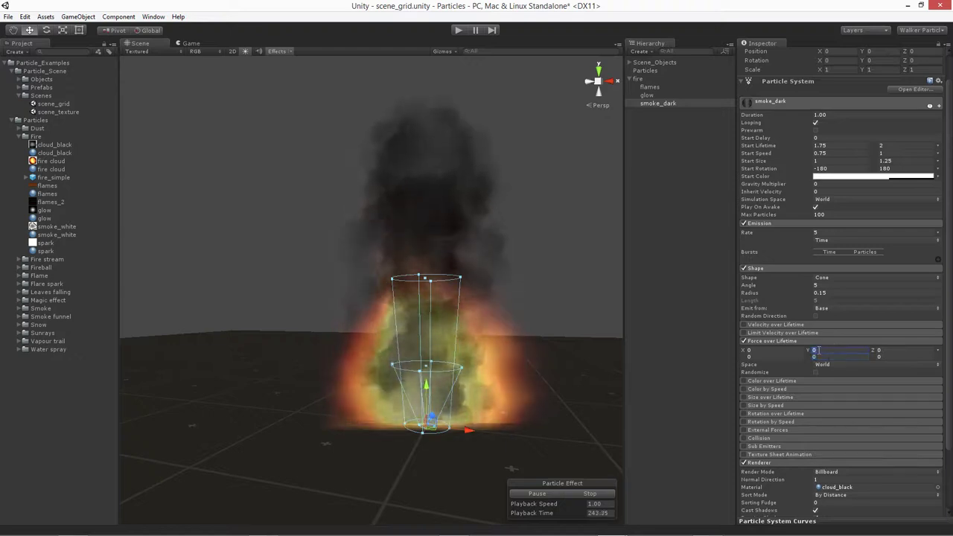
text(0.25)
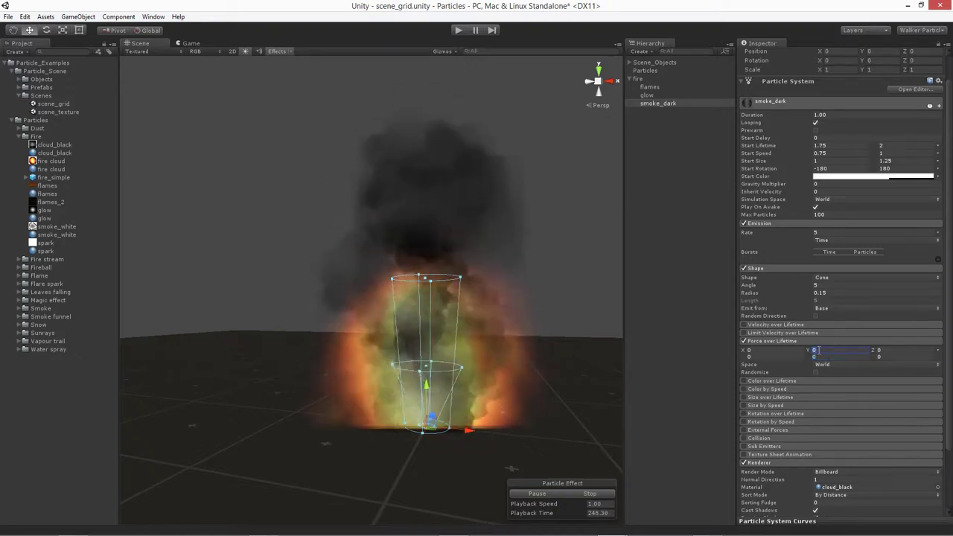
text(.5)
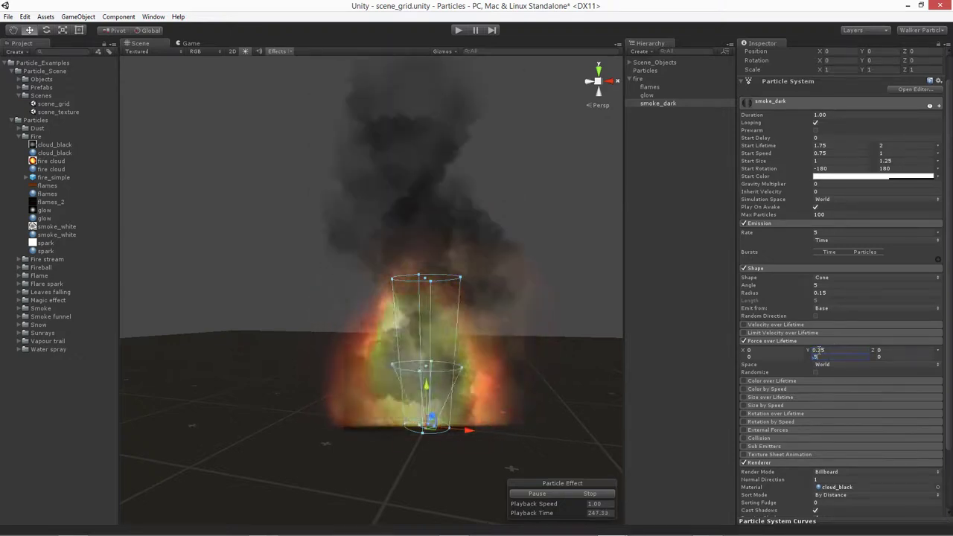
key(Return)
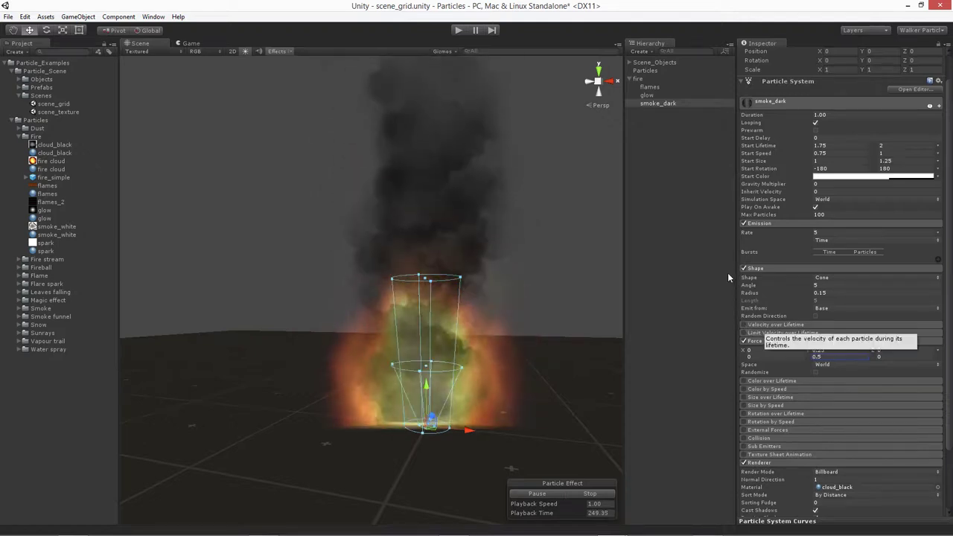
middle_drag(532, 225, 502, 333)
scroll(421, 350, up, 3)
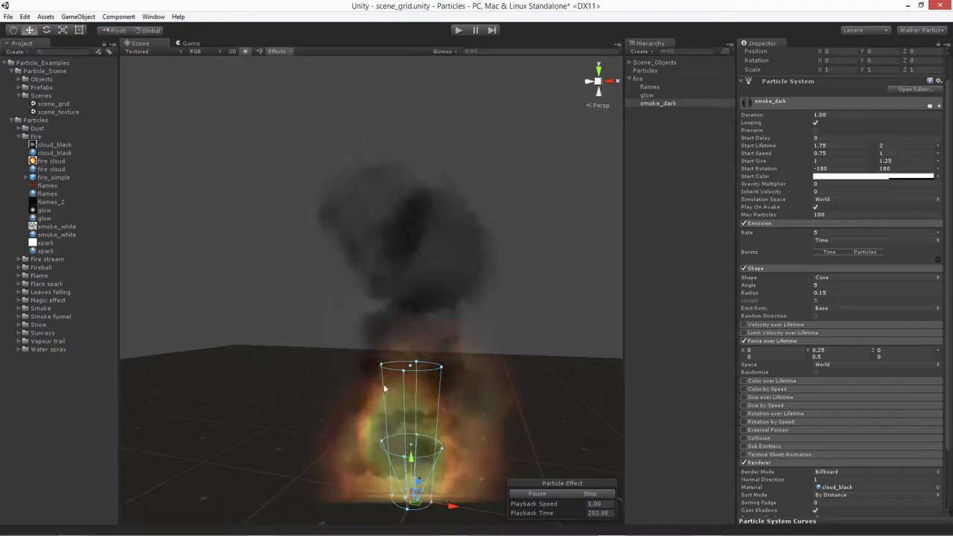
middle_drag(426, 328, 417, 292)
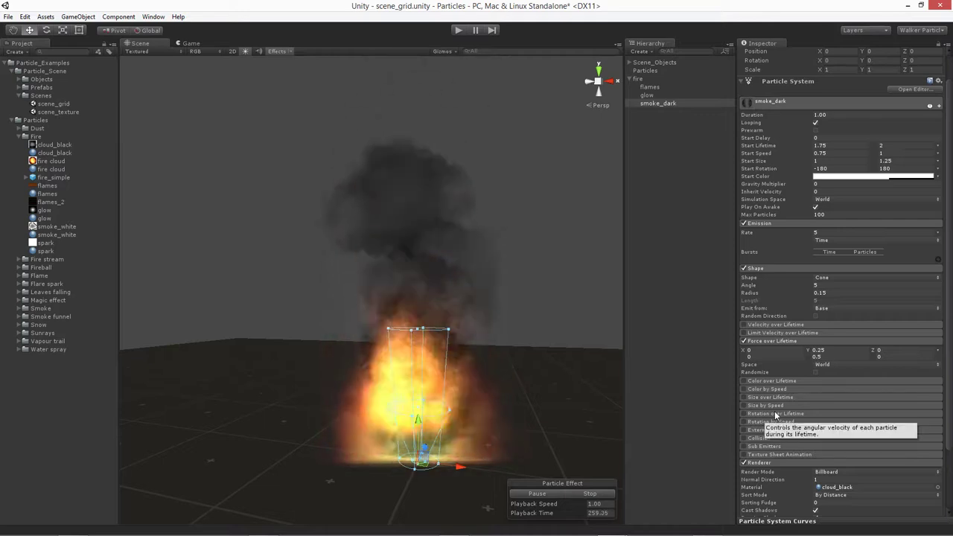
Enable Color over Lifetime and set the gradient's end alpha to 0
click(762, 381)
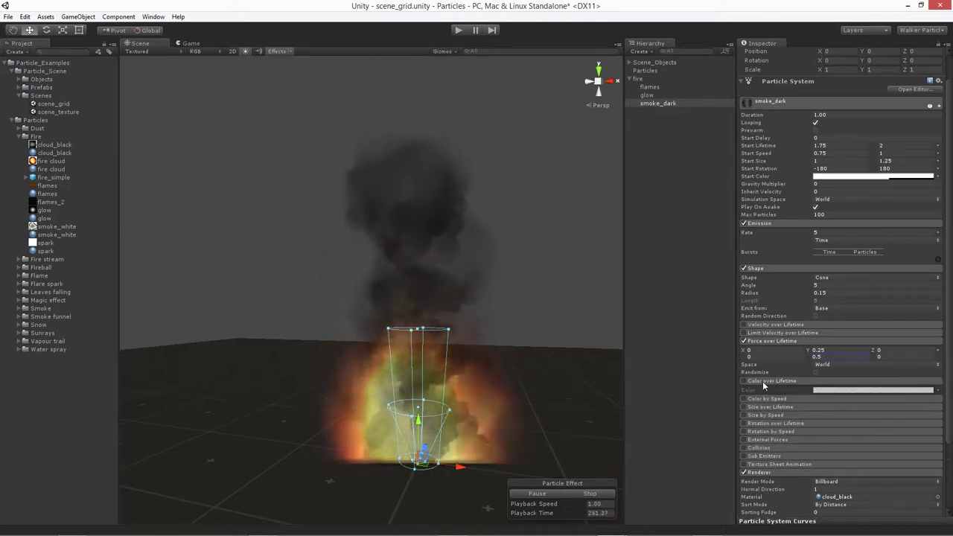
click(743, 381)
click(810, 390)
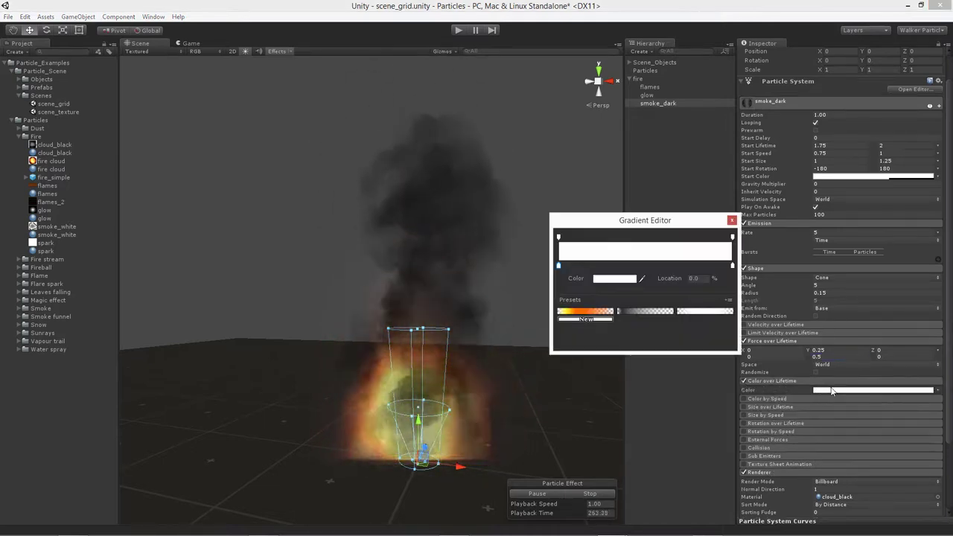
drag(645, 223, 650, 209)
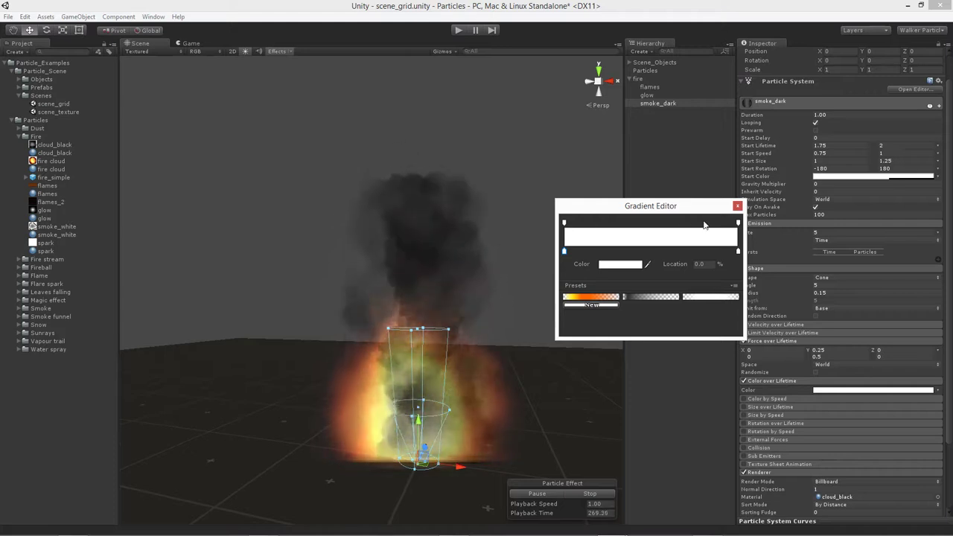
click(737, 222)
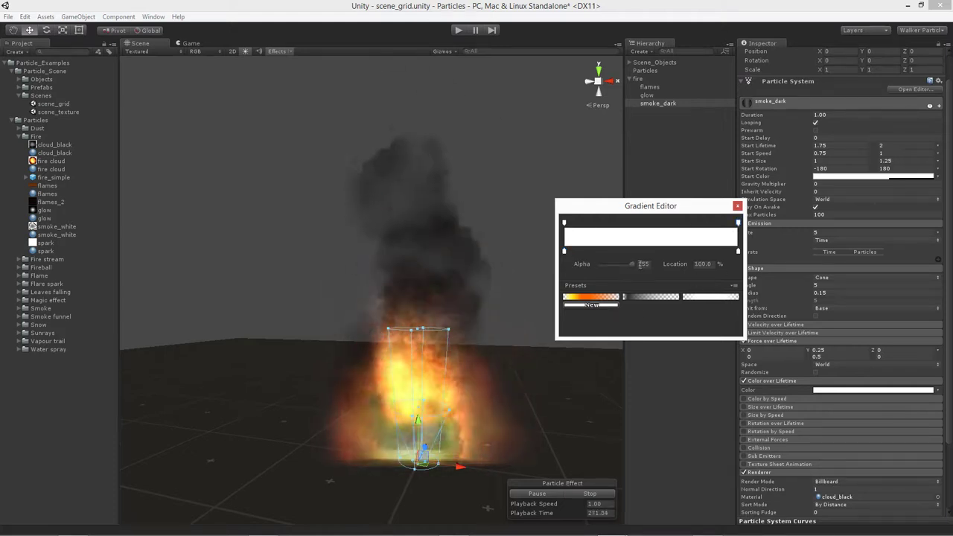
drag(631, 265, 598, 272)
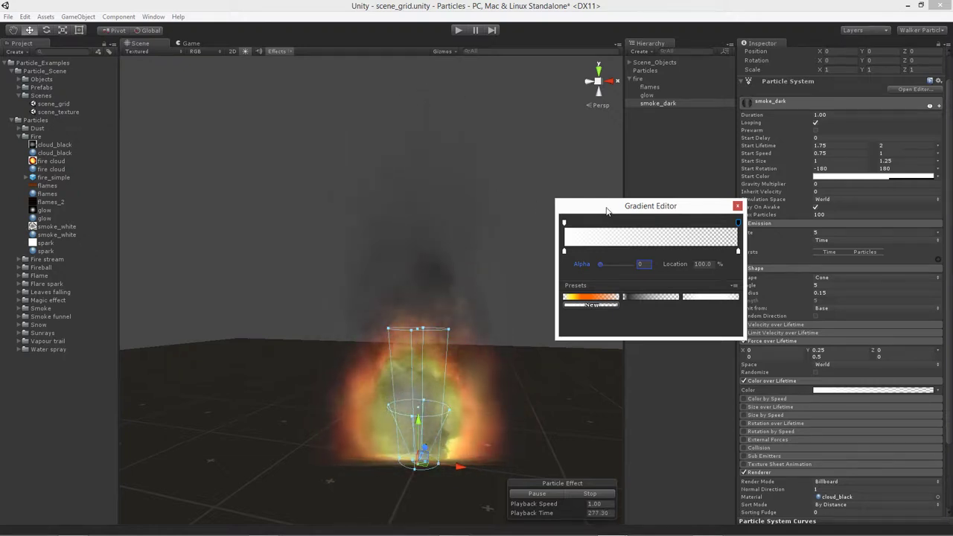
Lower the starting alpha and add a stronger alpha key at 25%
click(564, 223)
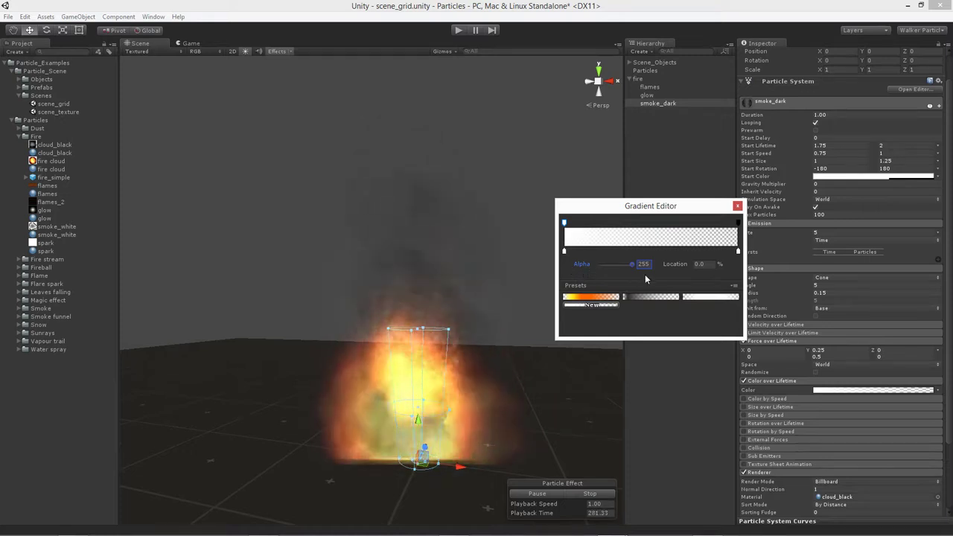
drag(632, 265, 607, 268)
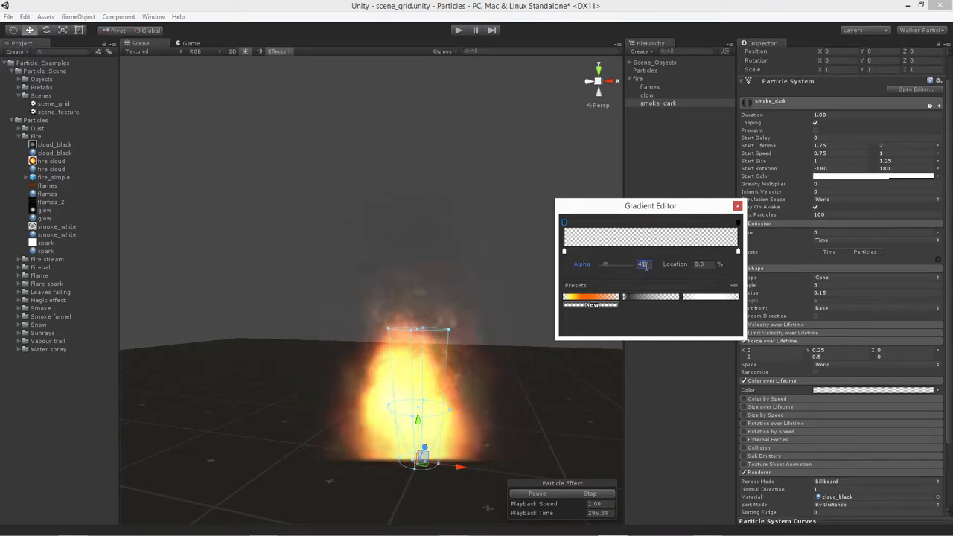
click(604, 224)
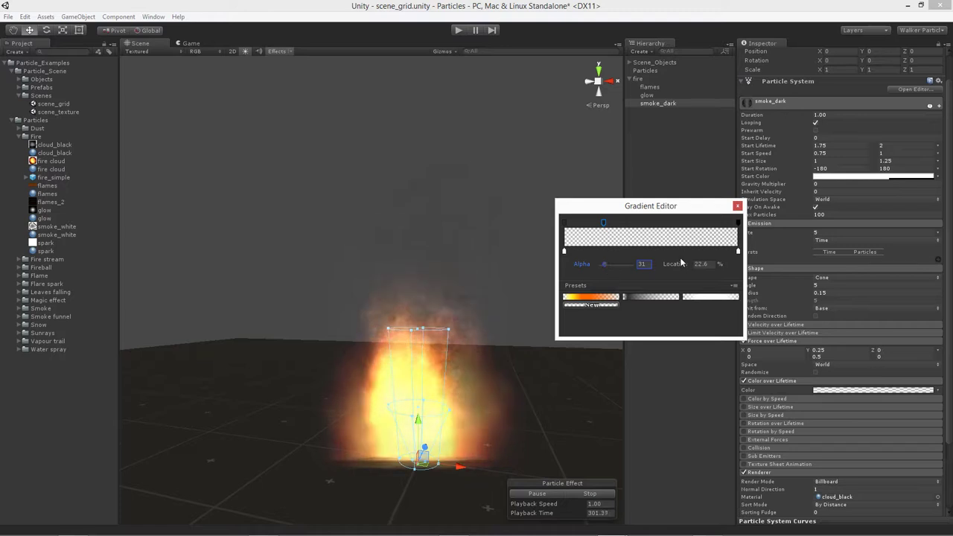
text(25)
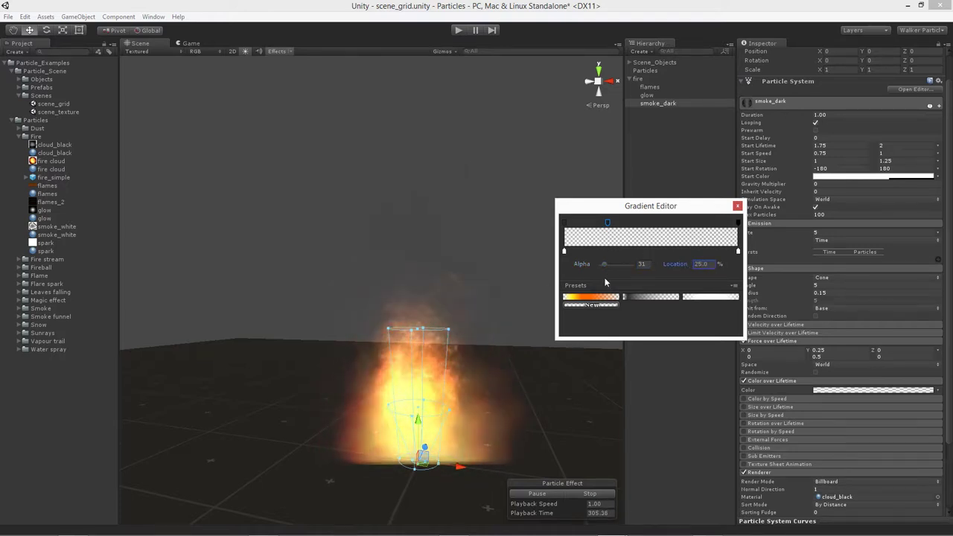
drag(604, 264, 612, 264)
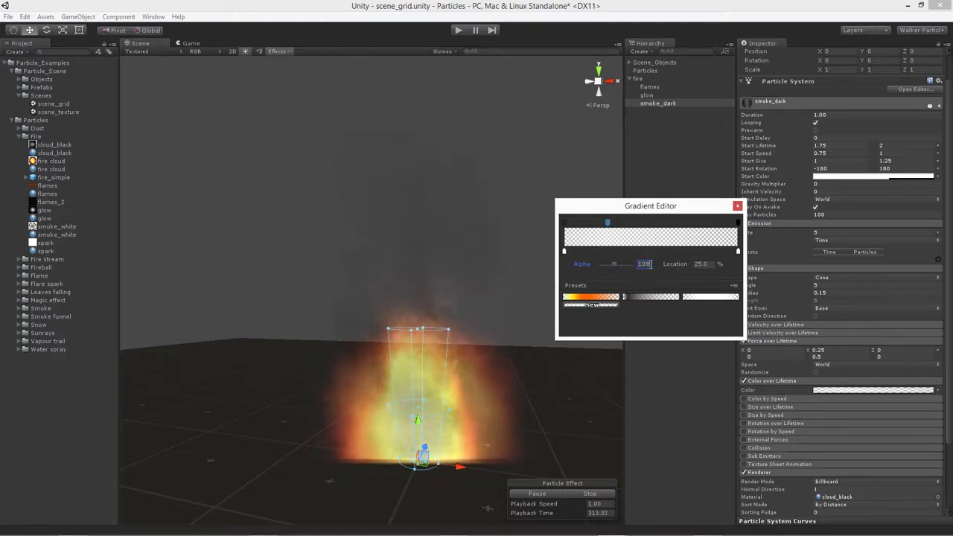
key(BackSpace)
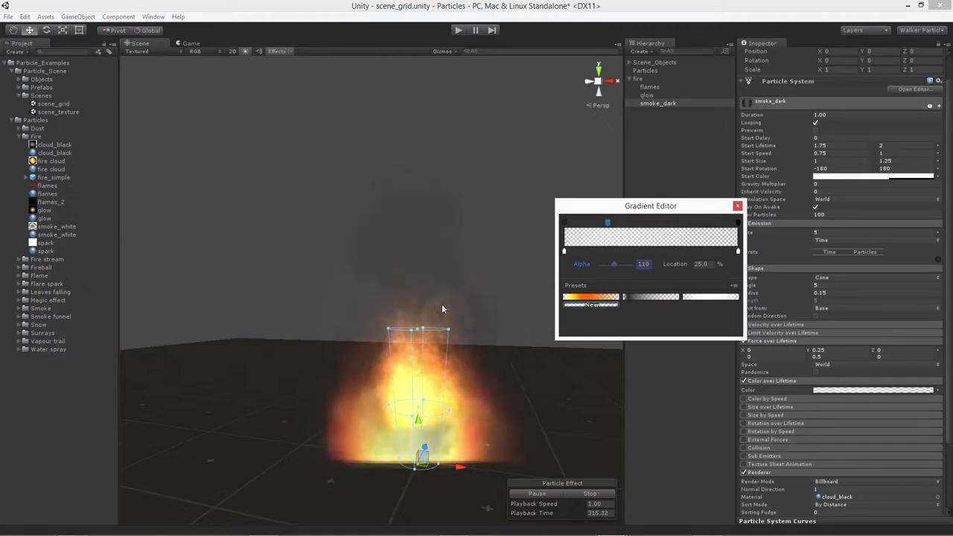
alt+click(395, 441)
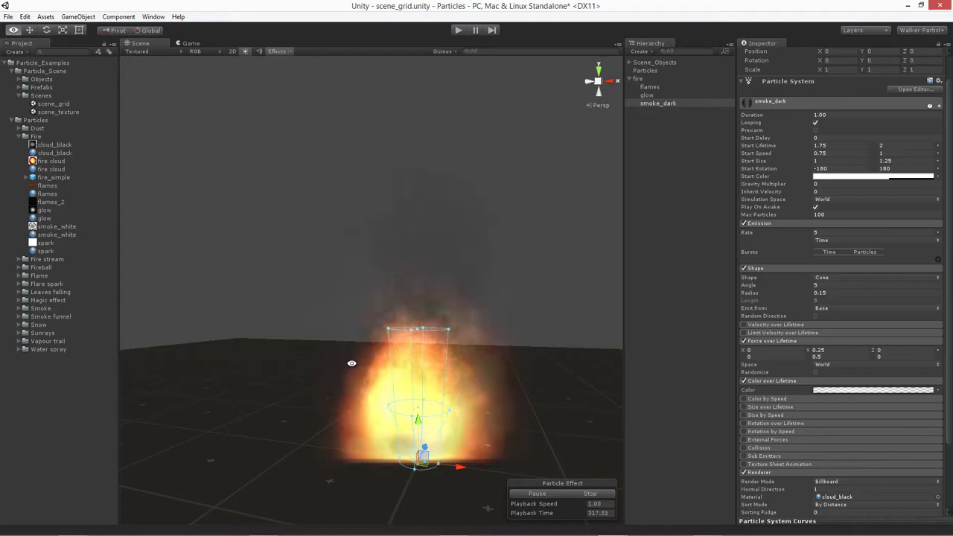
alt+drag(352, 364, 364, 373)
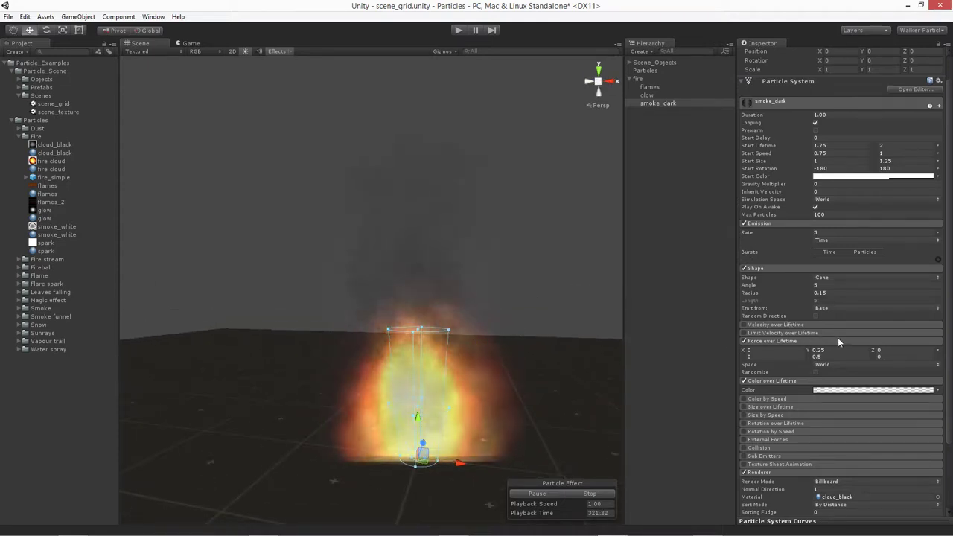
click(841, 390)
Make the middle gradient key dark brown and move it to 45%
drag(614, 214, 603, 215)
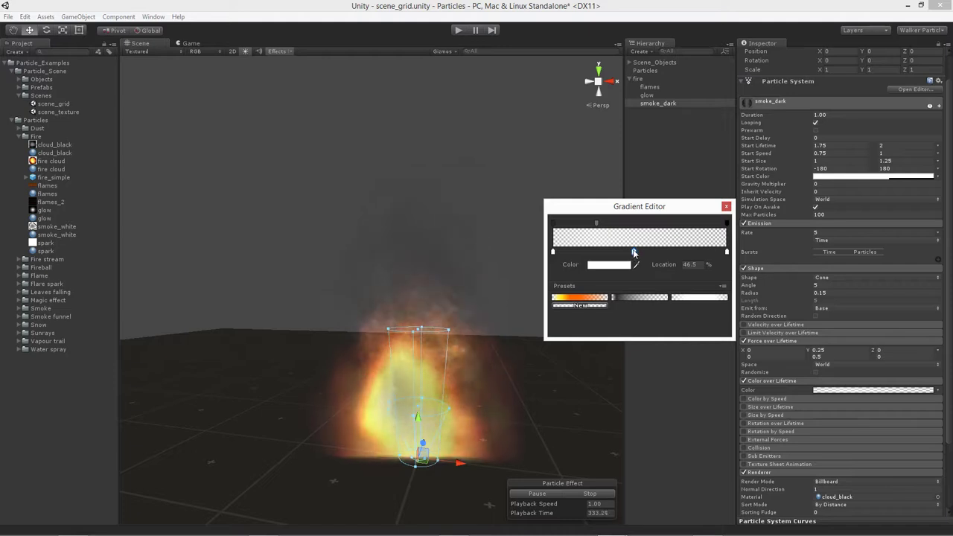
click(618, 269)
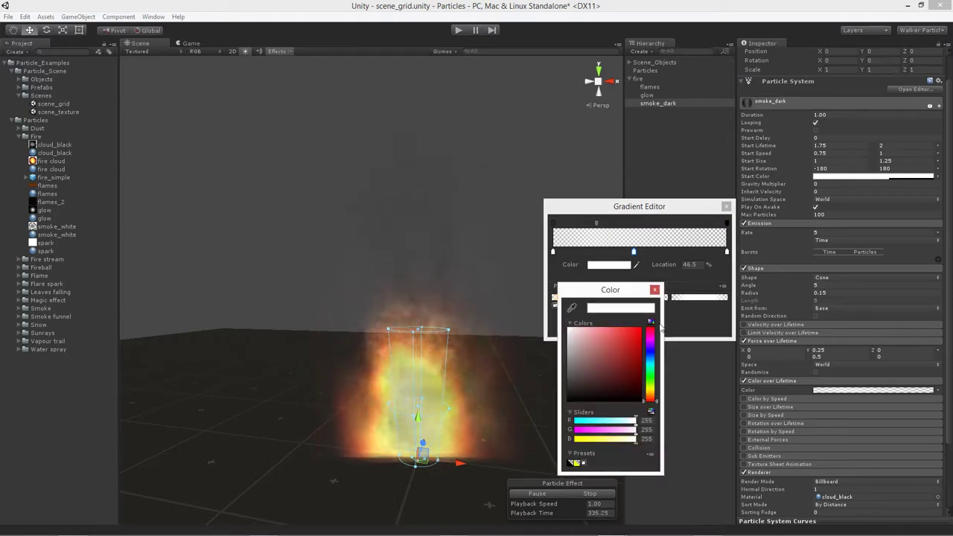
click(606, 377)
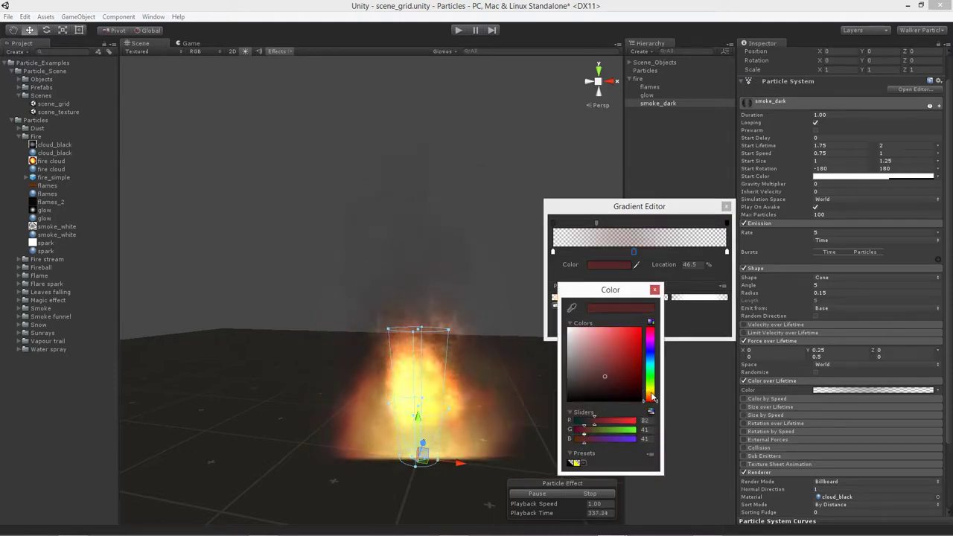
drag(650, 381, 650, 402)
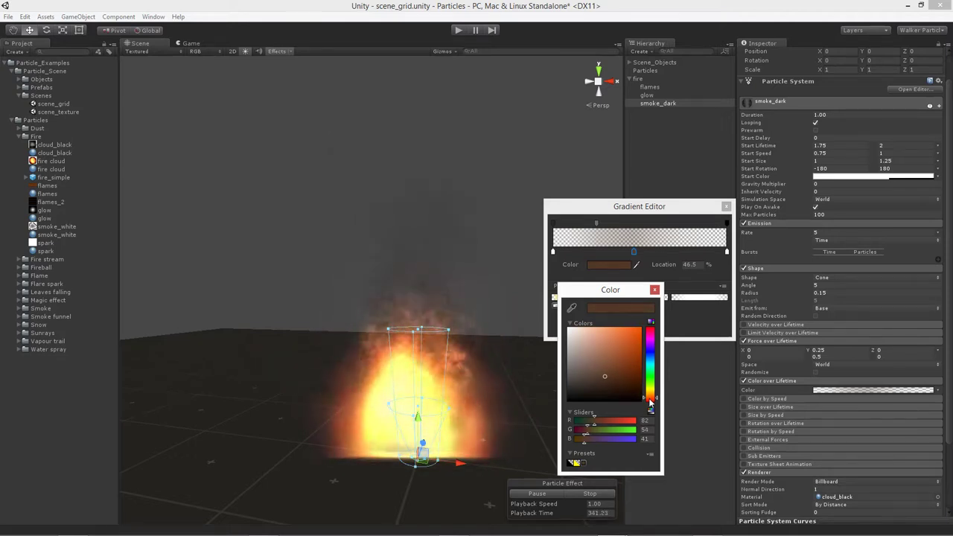
click(603, 376)
drag(602, 376, 601, 384)
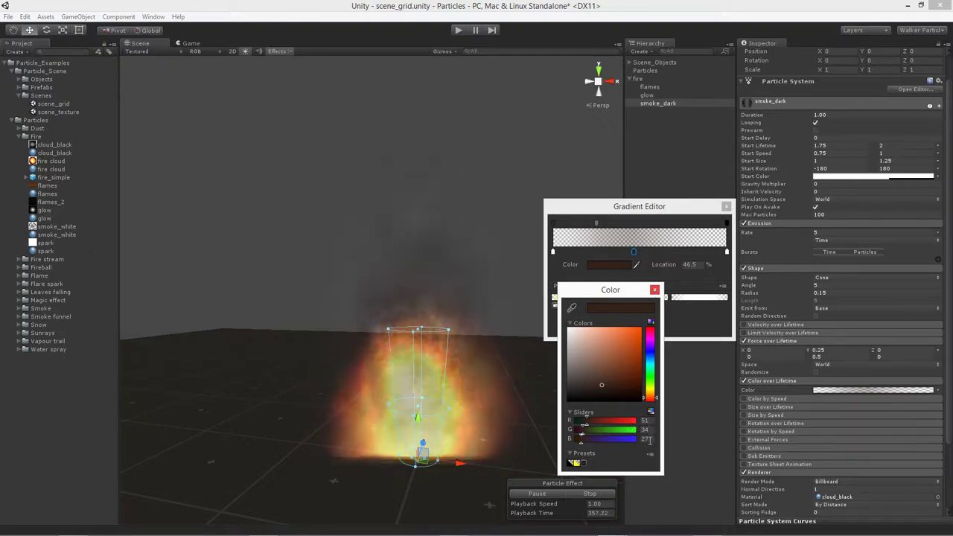
click(654, 289)
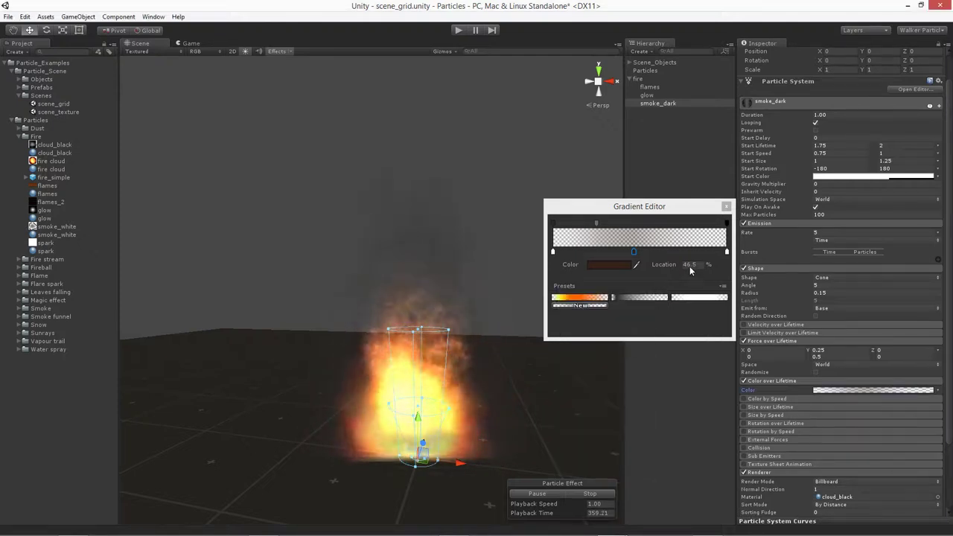
click(689, 265)
text(45)
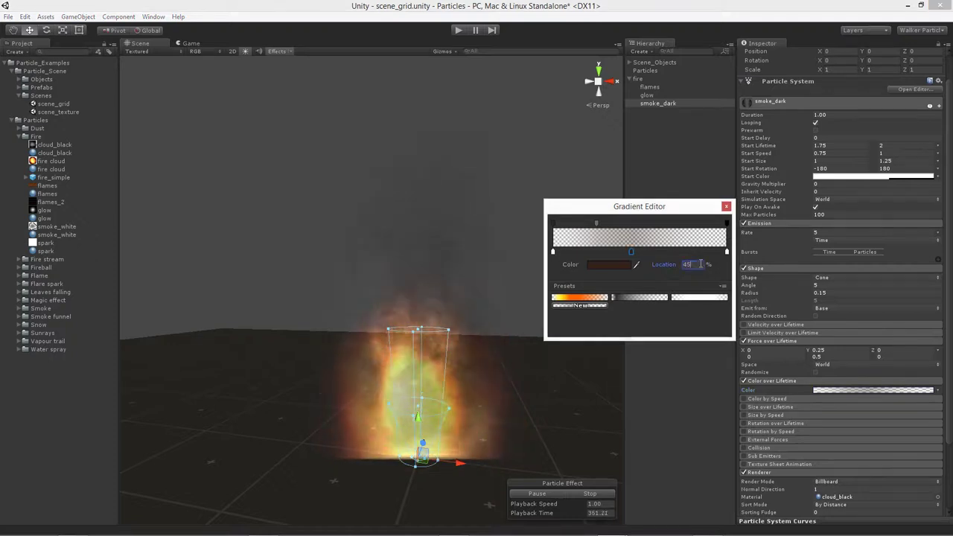
key(Return)
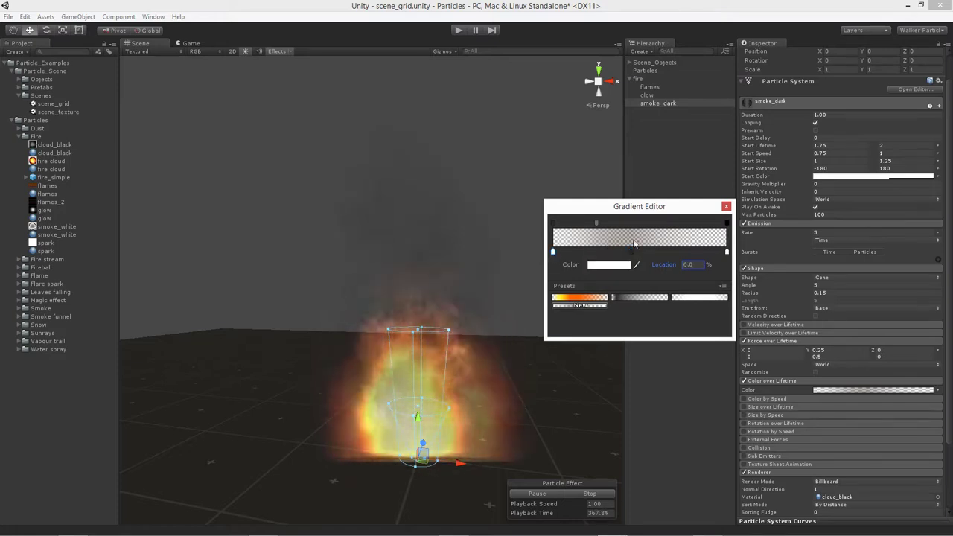
Set the start key to near-black and the end key to black, then close the gradient editor
click(607, 265)
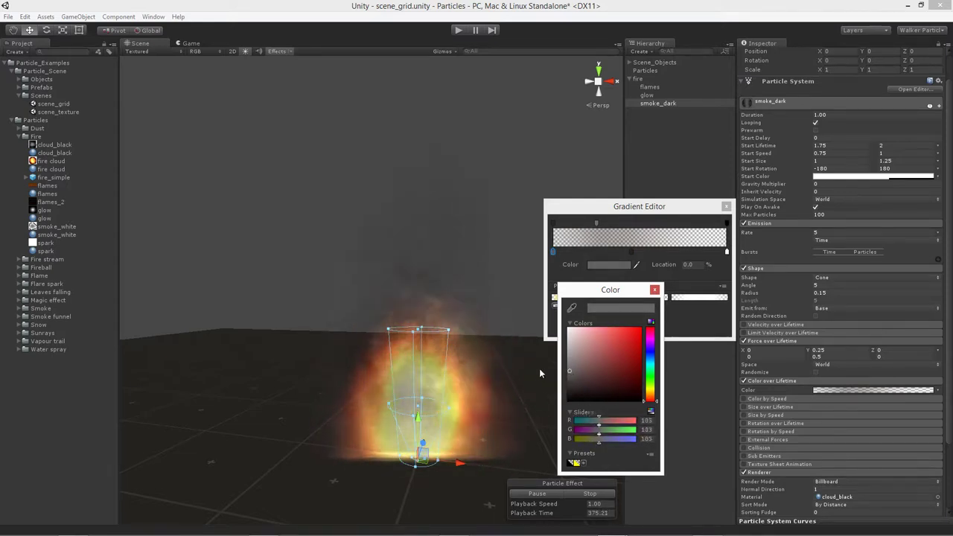
drag(527, 349, 527, 357)
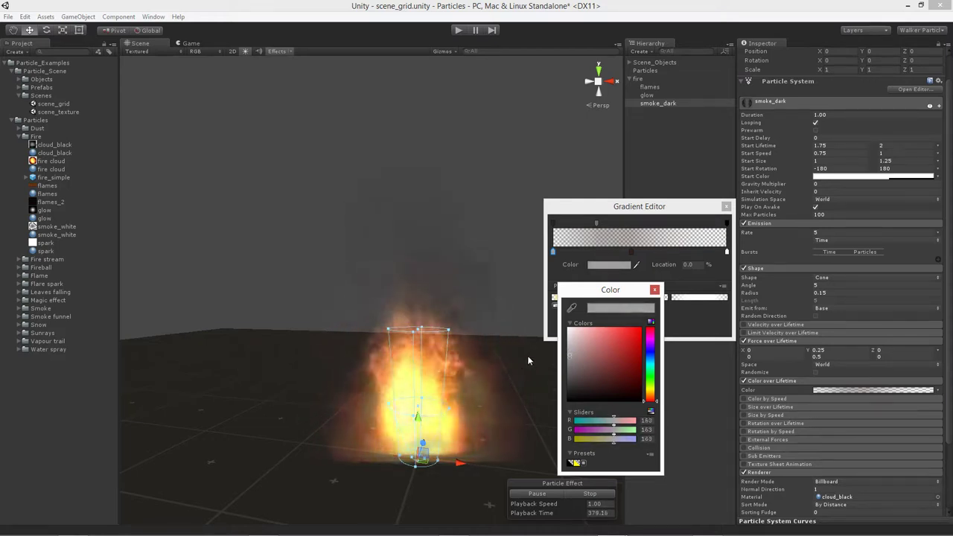
mouse_move(527, 355)
mouse_down()
mouse_move(546, 380)
mouse_move(541, 392)
mouse_up()
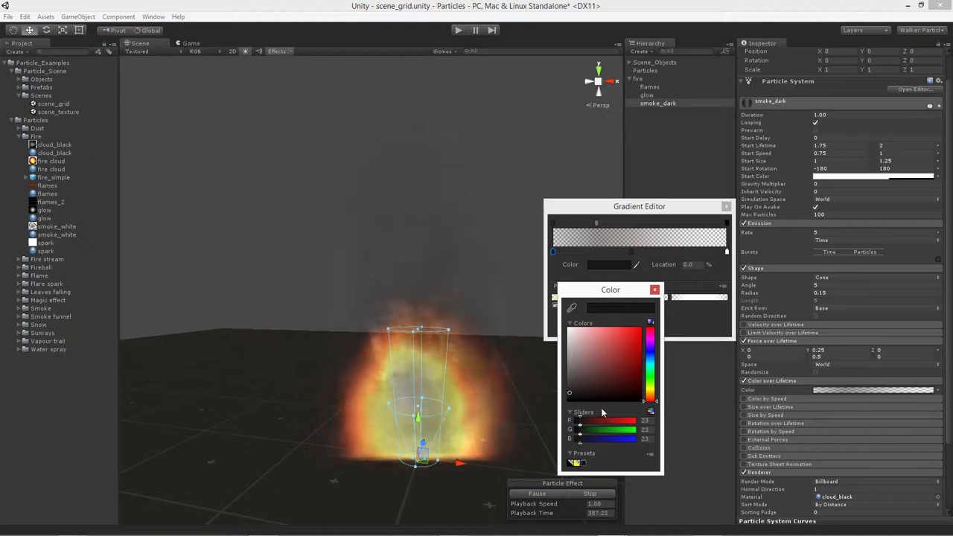
click(727, 254)
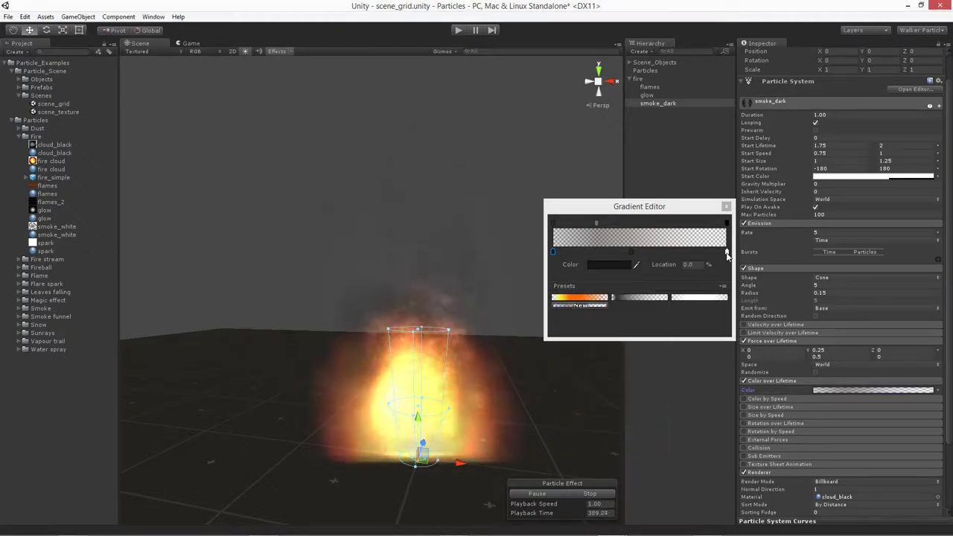
click(727, 254)
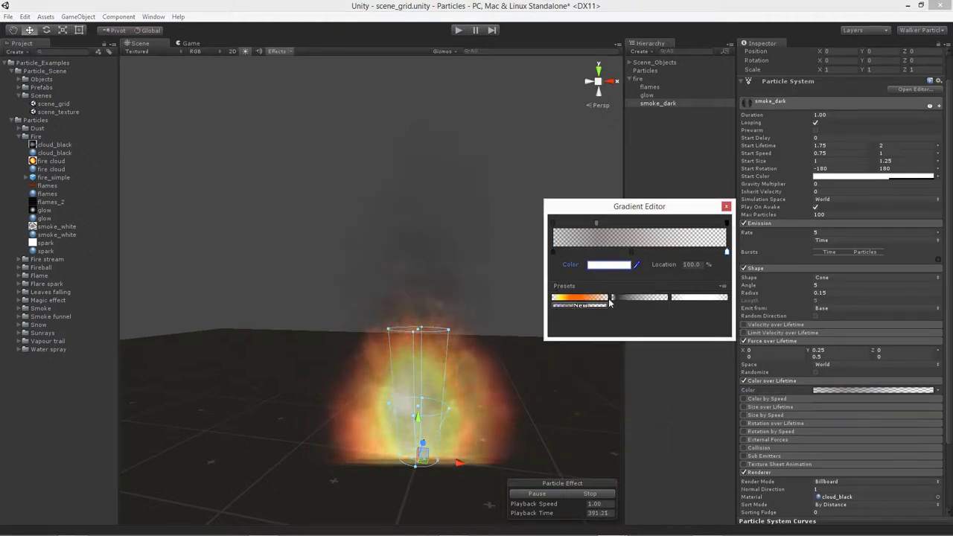
click(611, 266)
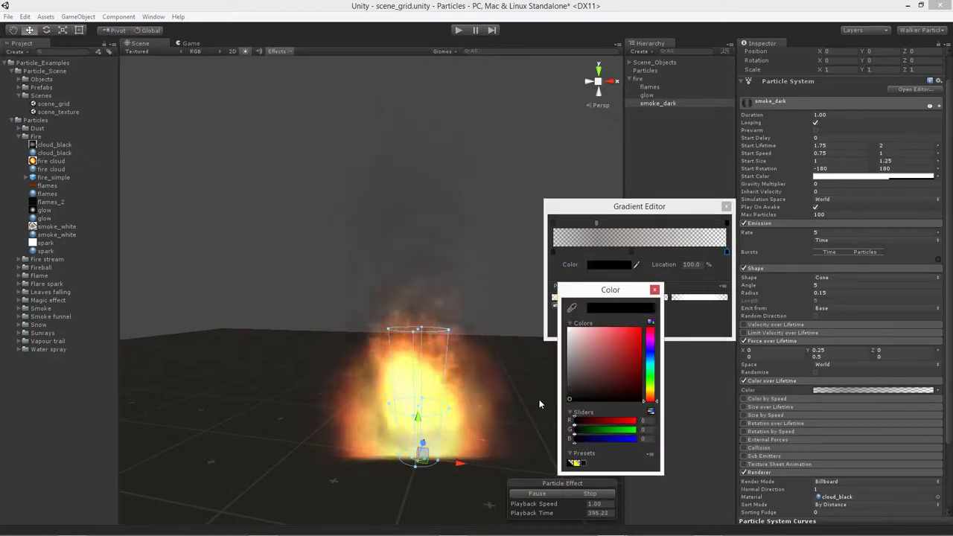
click(648, 309)
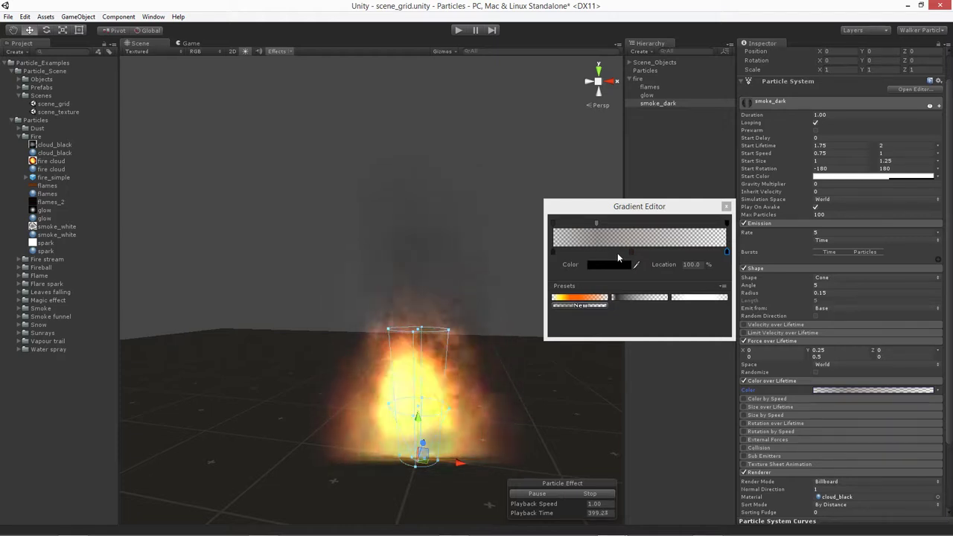
click(725, 208)
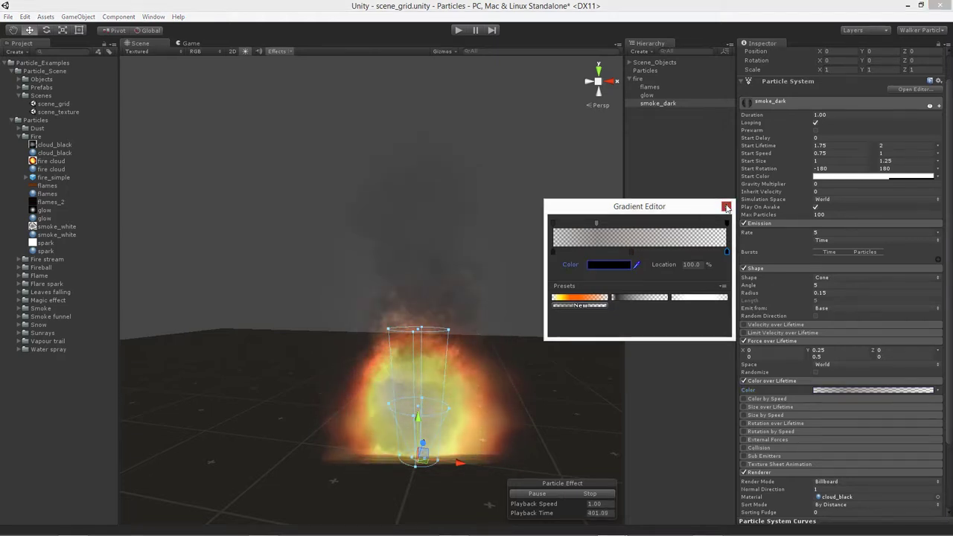
click(726, 207)
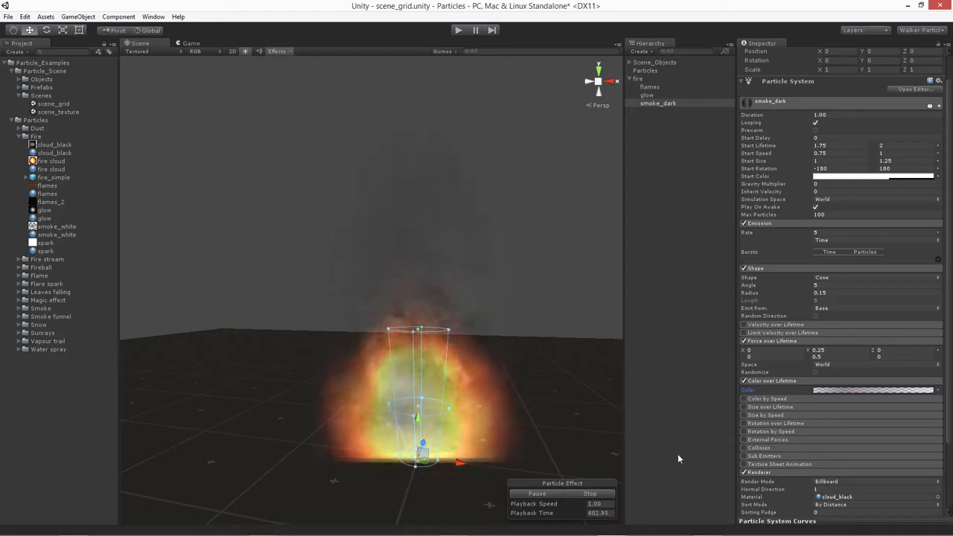
Enable the Size over Lifetime module on smoke_dark
scroll(782, 398, down, 3)
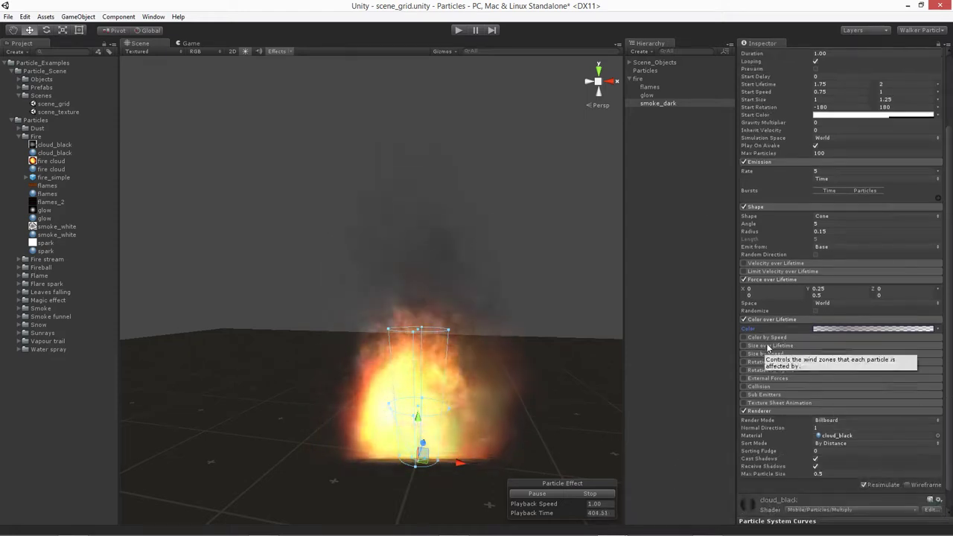
click(761, 345)
click(743, 345)
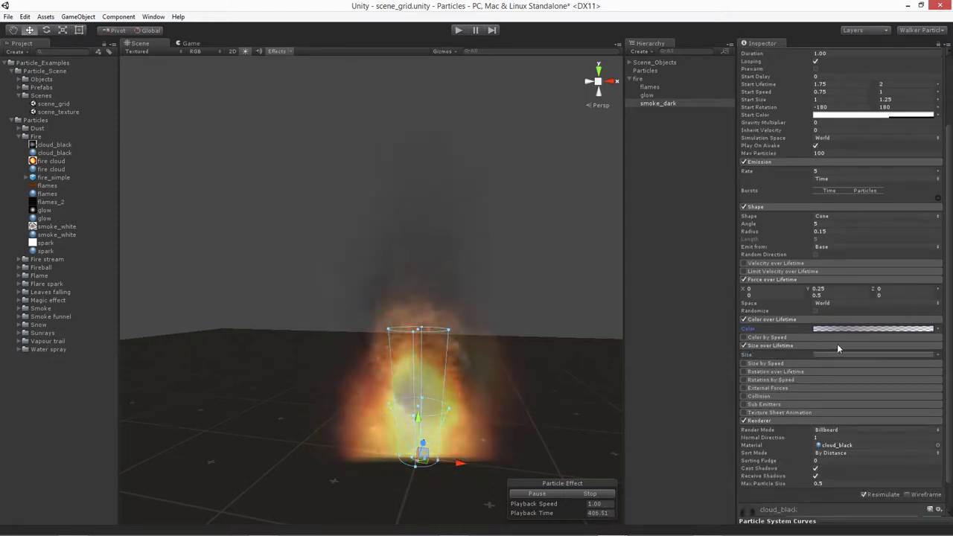
Set the Size curve's top axis value to 2.5 in the Particle System Curves panel
click(791, 521)
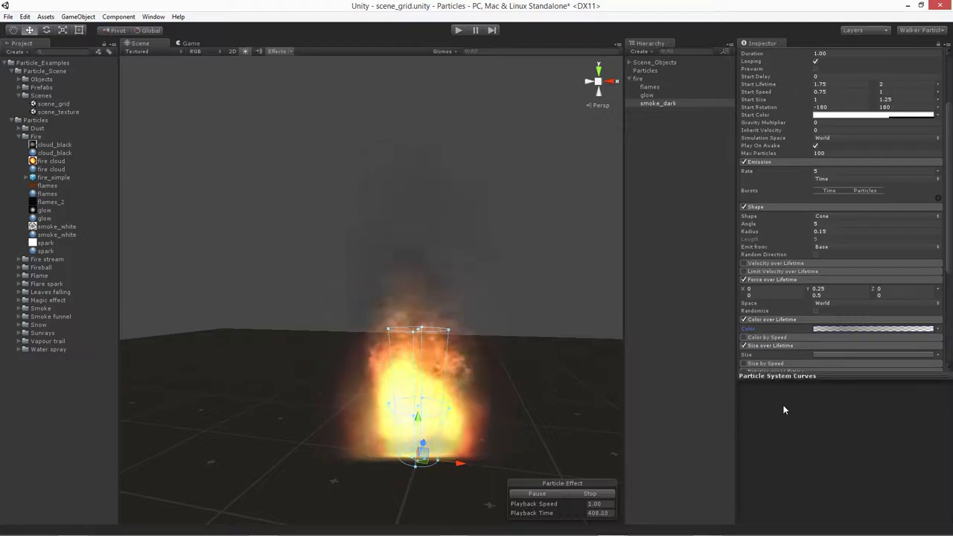
scroll(796, 326, down, 8)
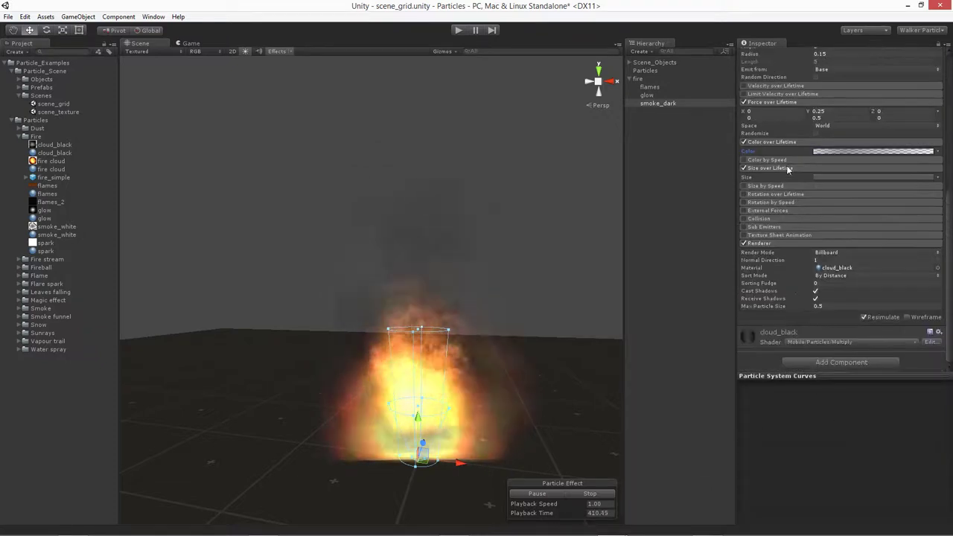
click(854, 176)
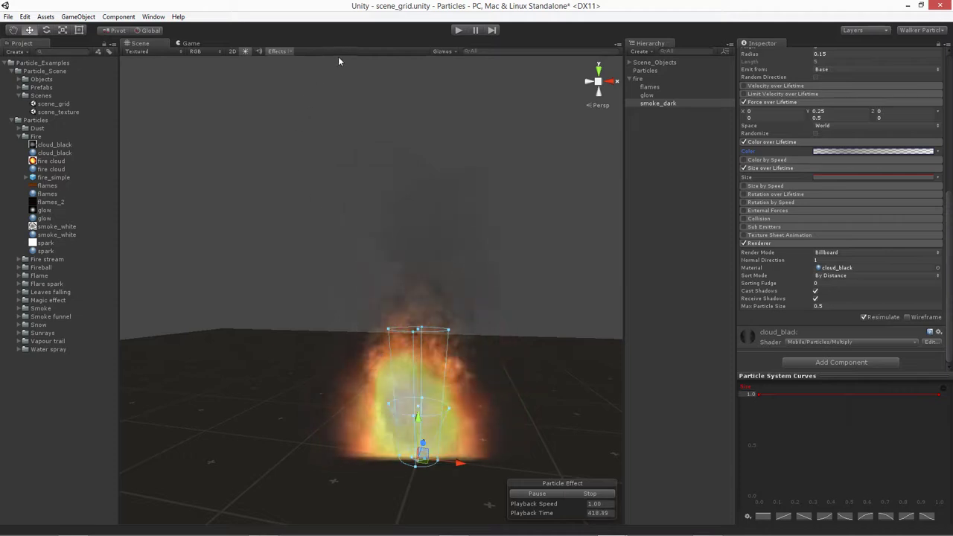
click(743, 395)
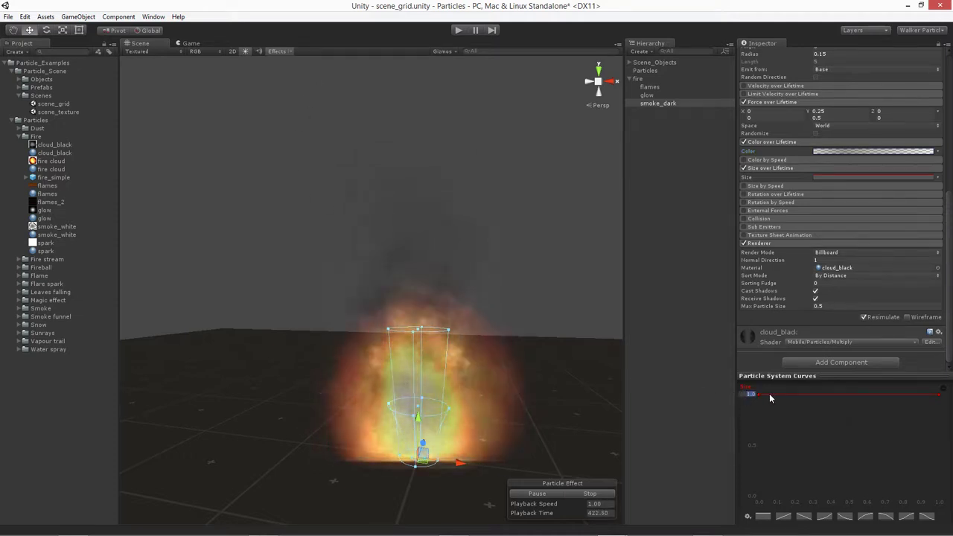
text(2.5)
key(Return)
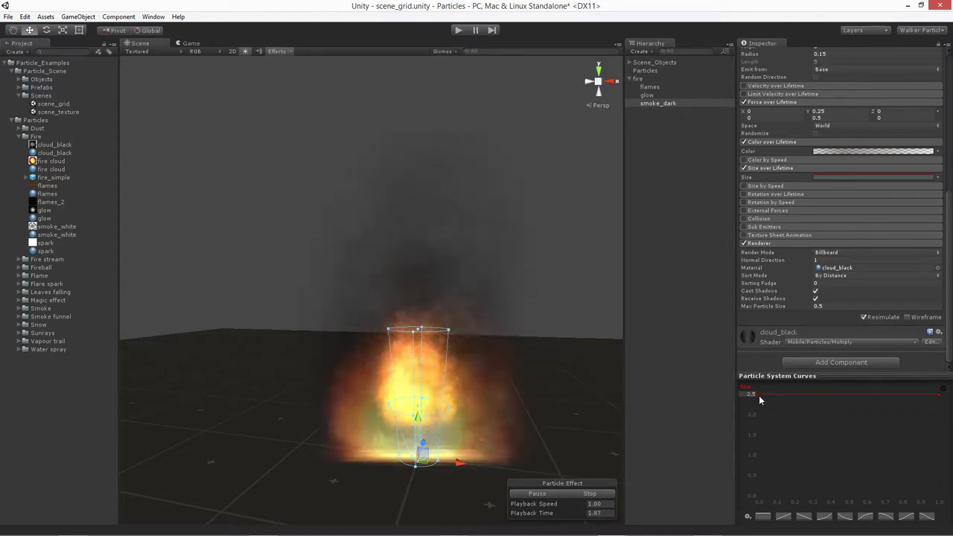
Drop the size curve's start to about 0.5 and adjust the end key's tangent
mouse_move(758, 395)
drag(758, 394, 719, 466)
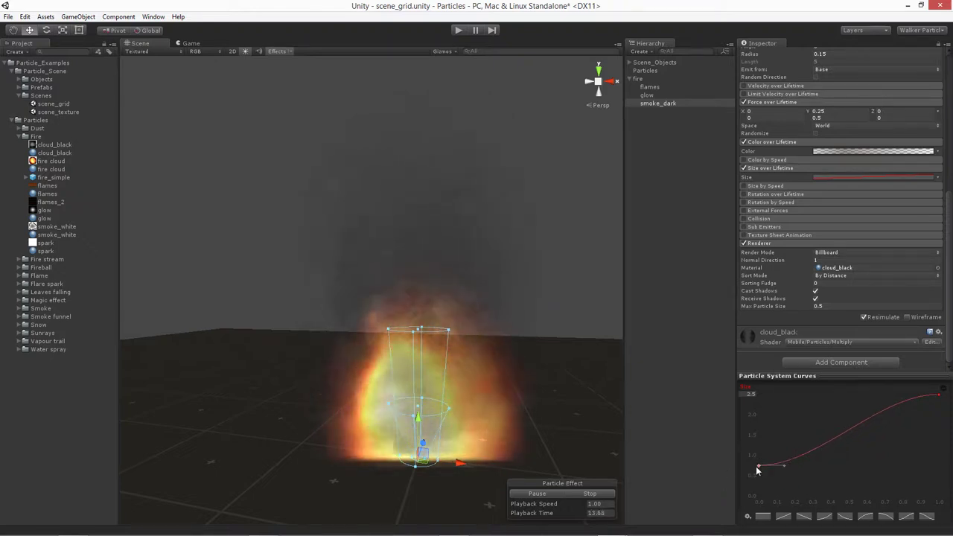
drag(758, 465, 742, 478)
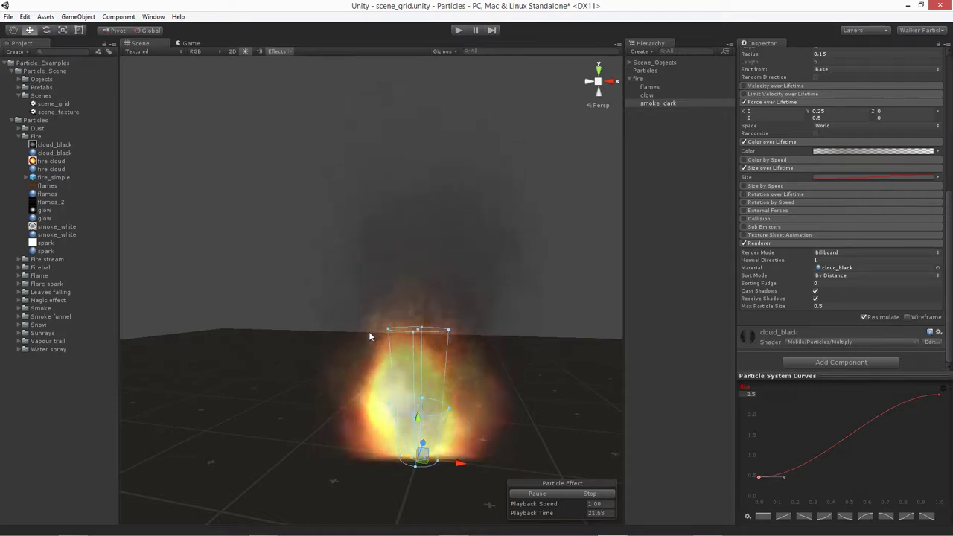
click(938, 395)
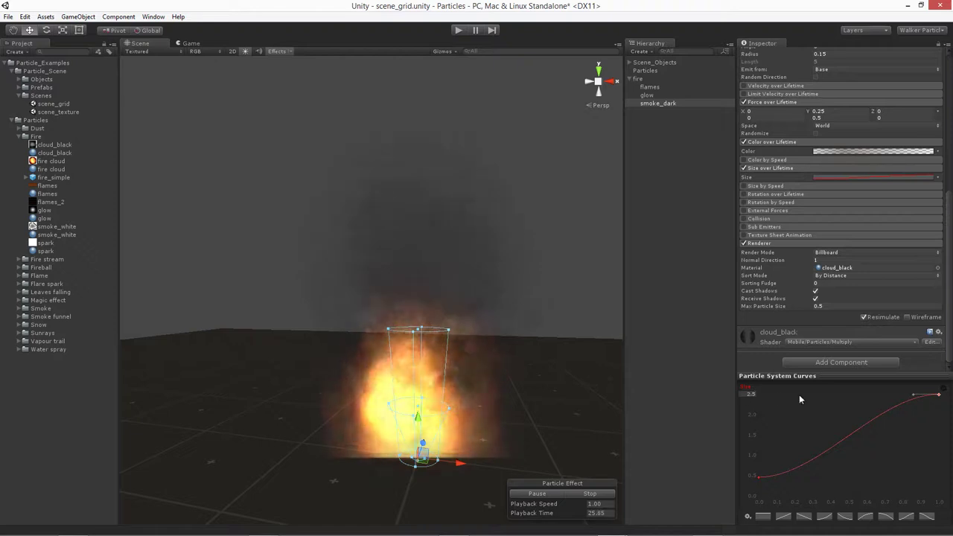
drag(914, 399, 914, 395)
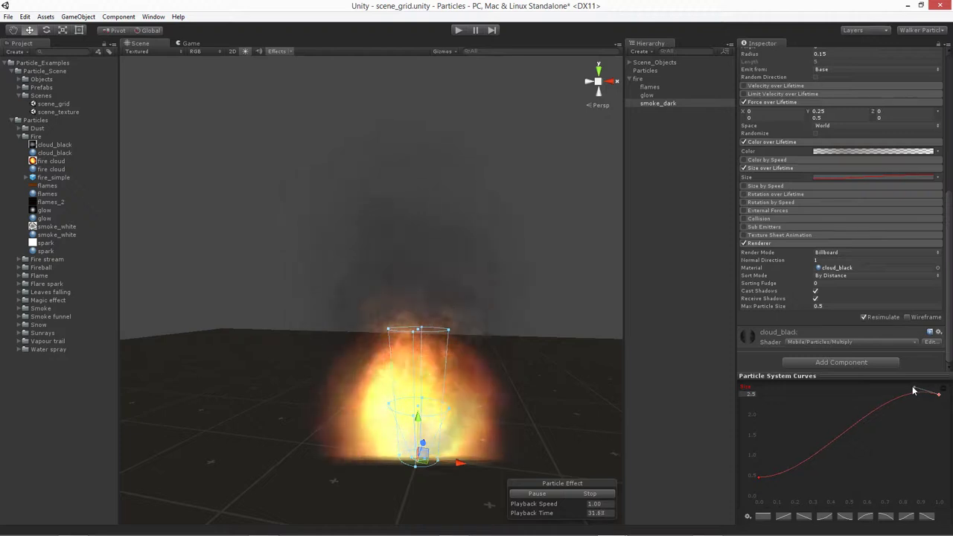
drag(914, 392, 914, 396)
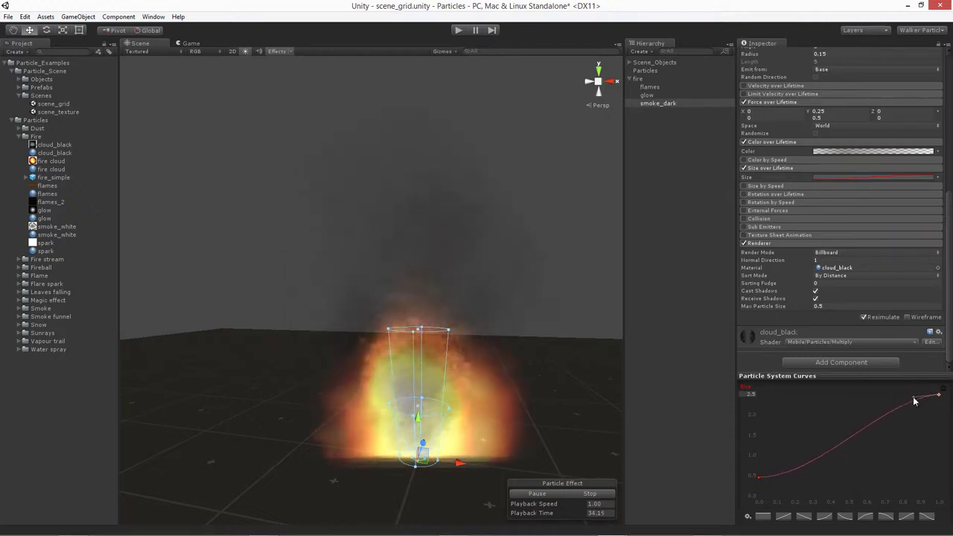
Add a middle key to the size curve and smooth it so growth levels off near the end
double_click(848, 437)
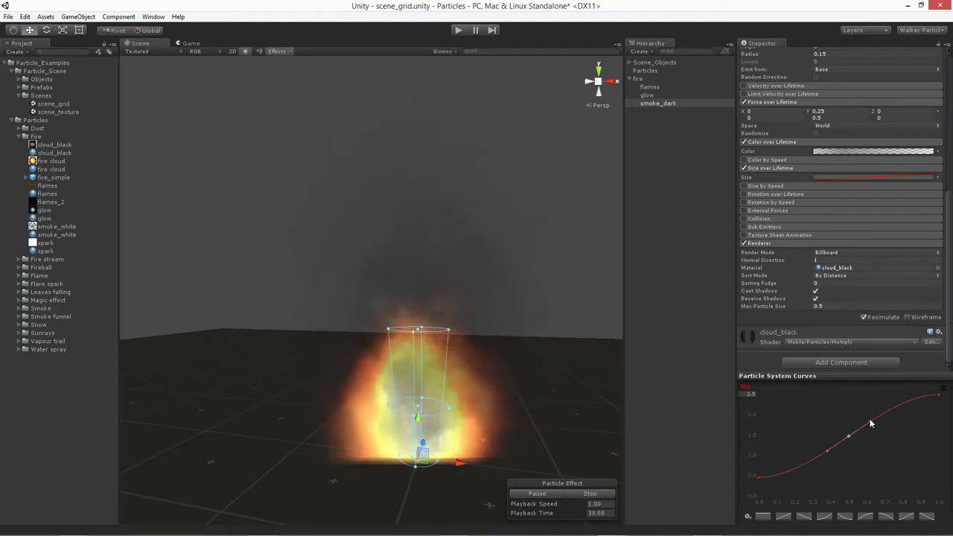
drag(871, 426, 861, 420)
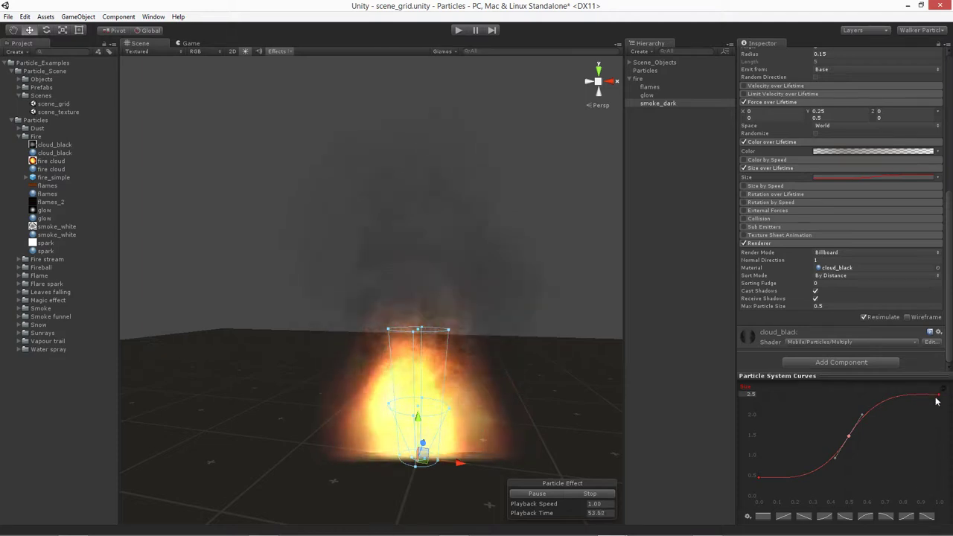
drag(936, 395, 908, 396)
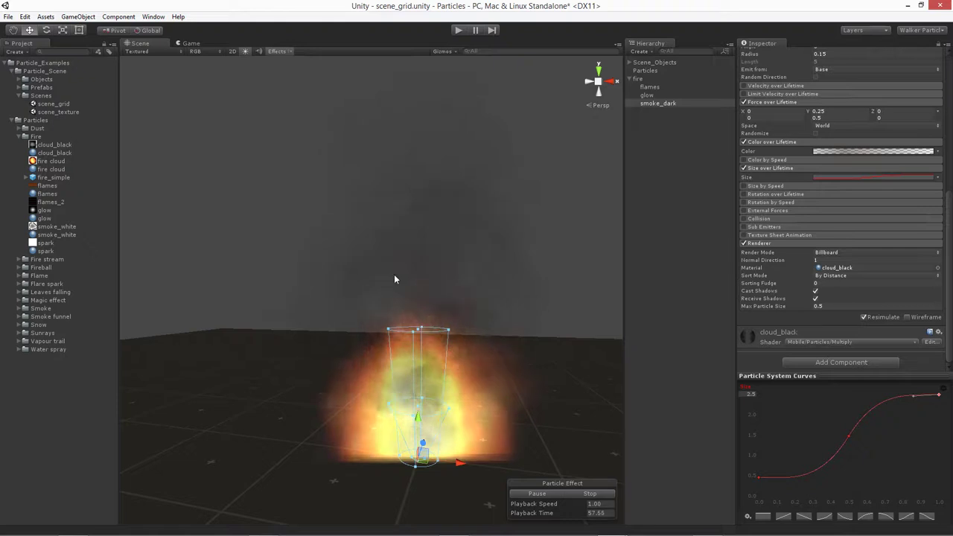
middle_drag(393, 274, 392, 310)
alt+drag(392, 310, 308, 426)
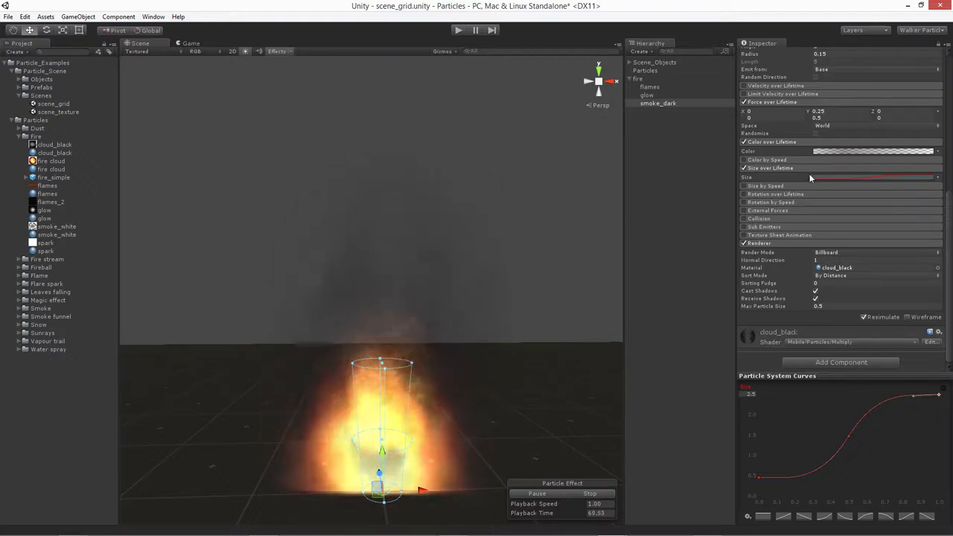
Drag the Color over Lifetime gradient's left alpha key to 0
click(853, 152)
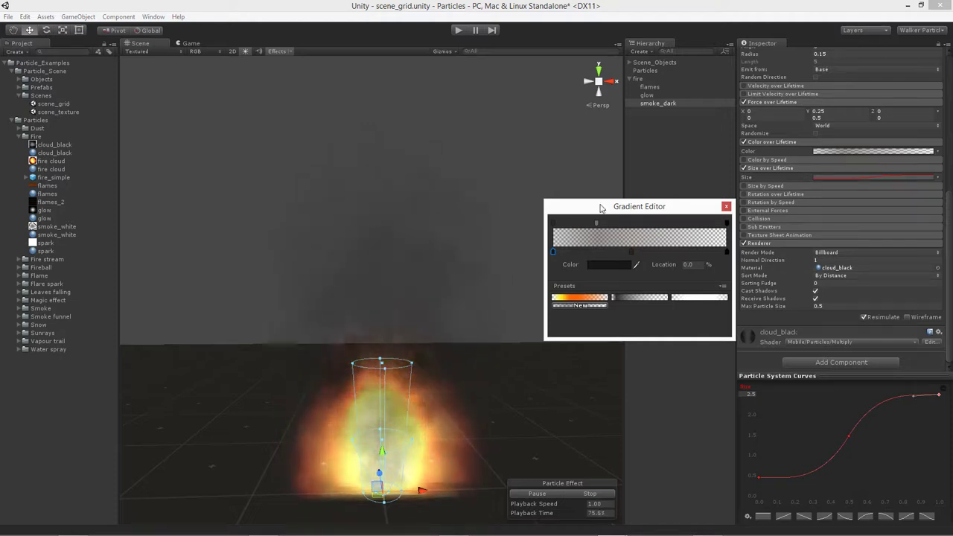
click(553, 222)
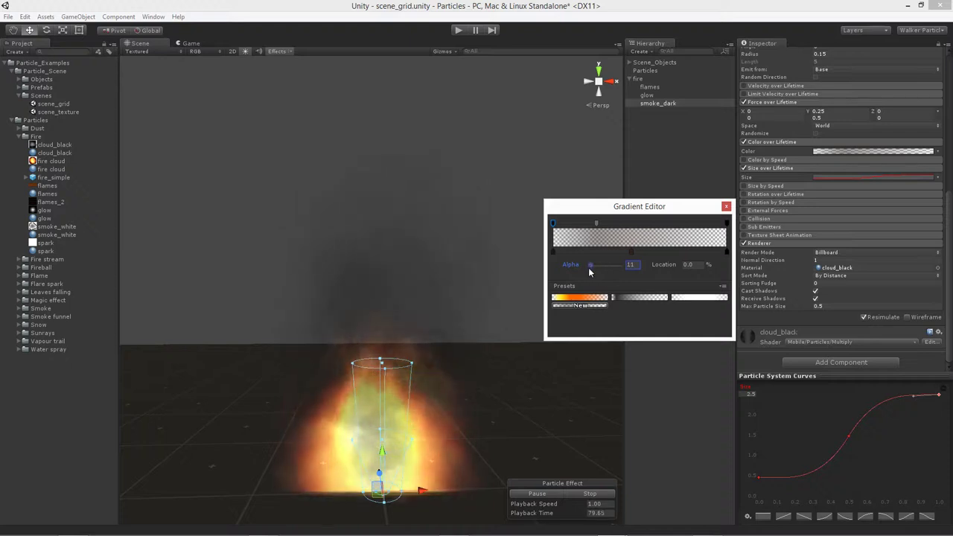
drag(591, 266, 587, 268)
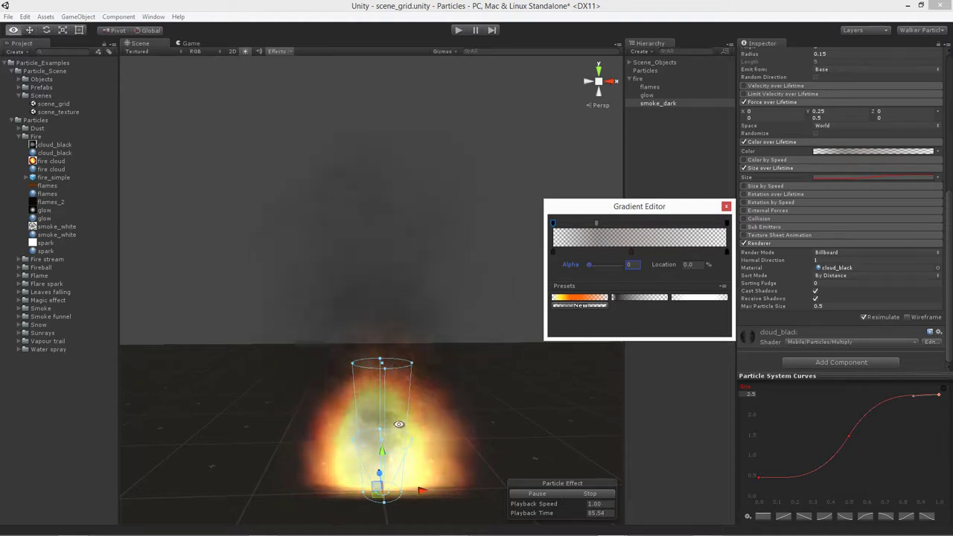
click(496, 425)
alt+drag(496, 425, 419, 407)
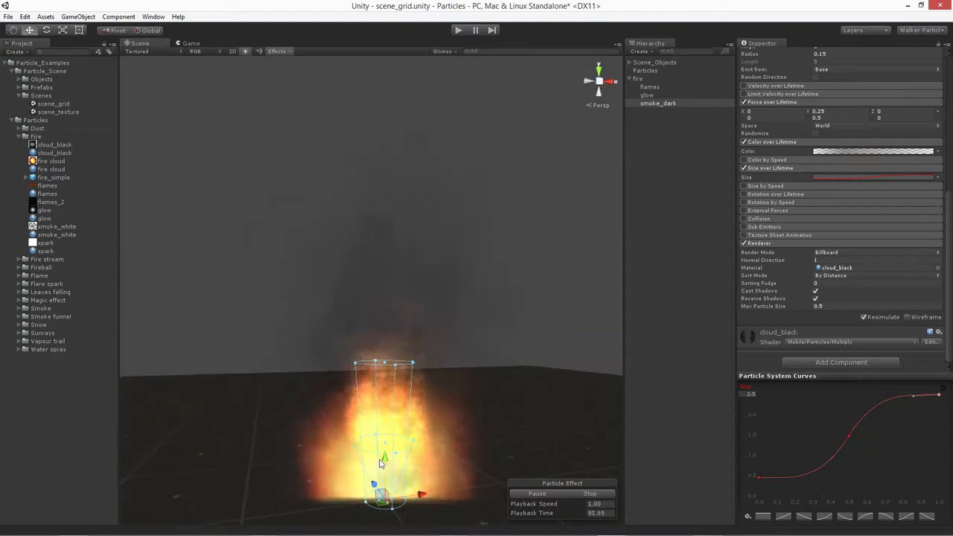
middle_drag(358, 232, 332, 351)
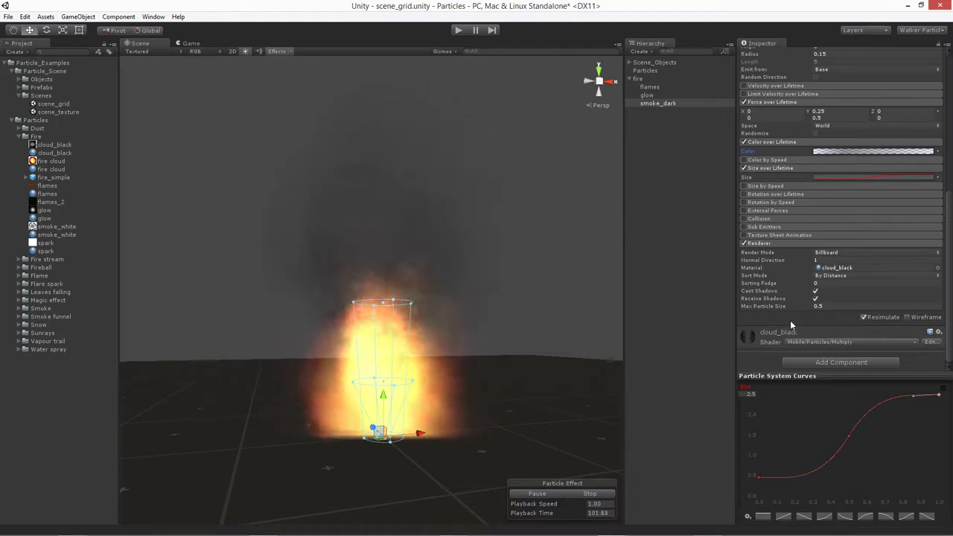
Enter 10 in the Renderer's Sorting Fudge field so flames draw in front of the smoke
scroll(791, 380, up, 4)
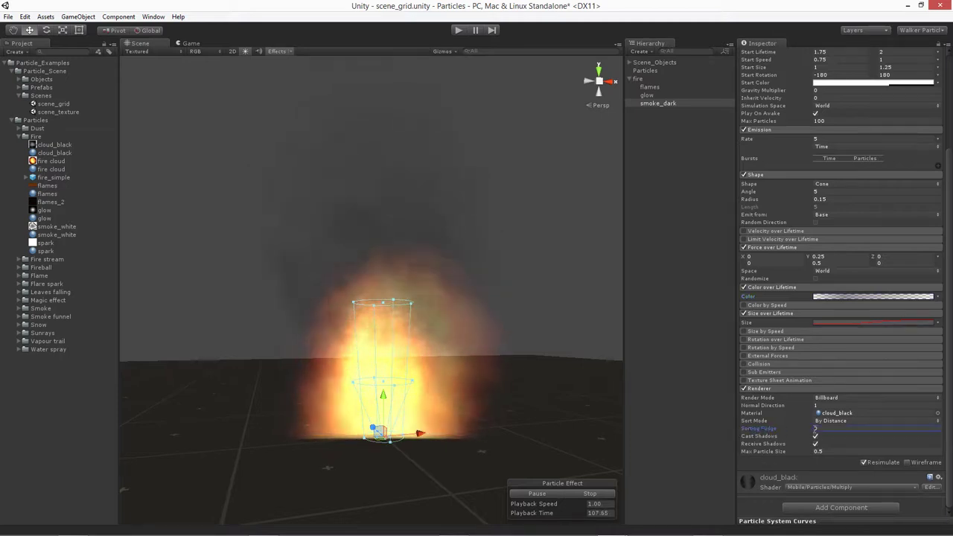
click(832, 429)
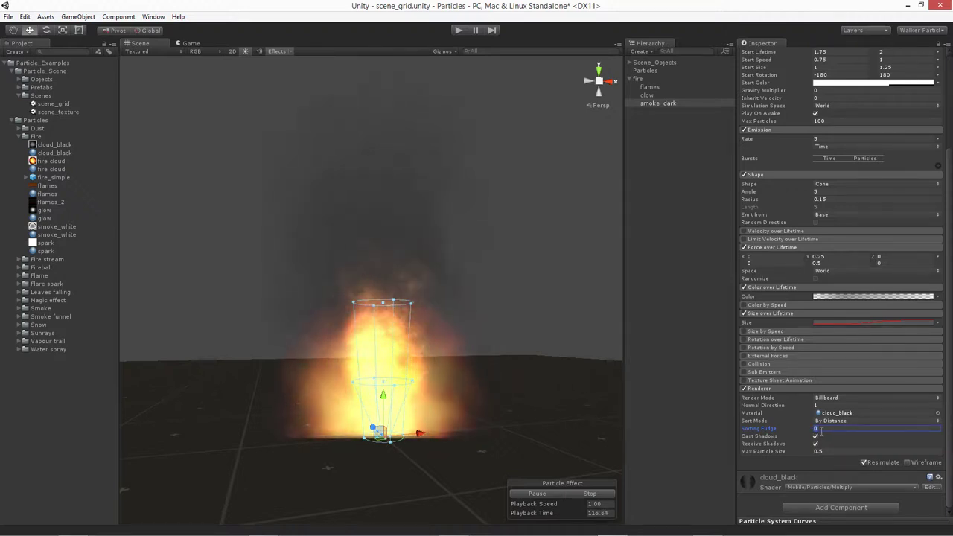
text(-10)
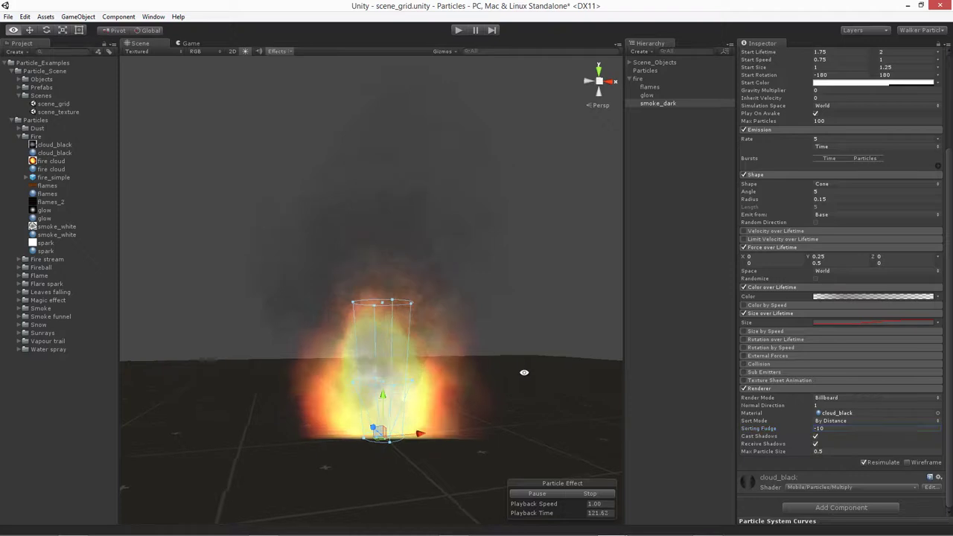
alt+drag(484, 379, 361, 390)
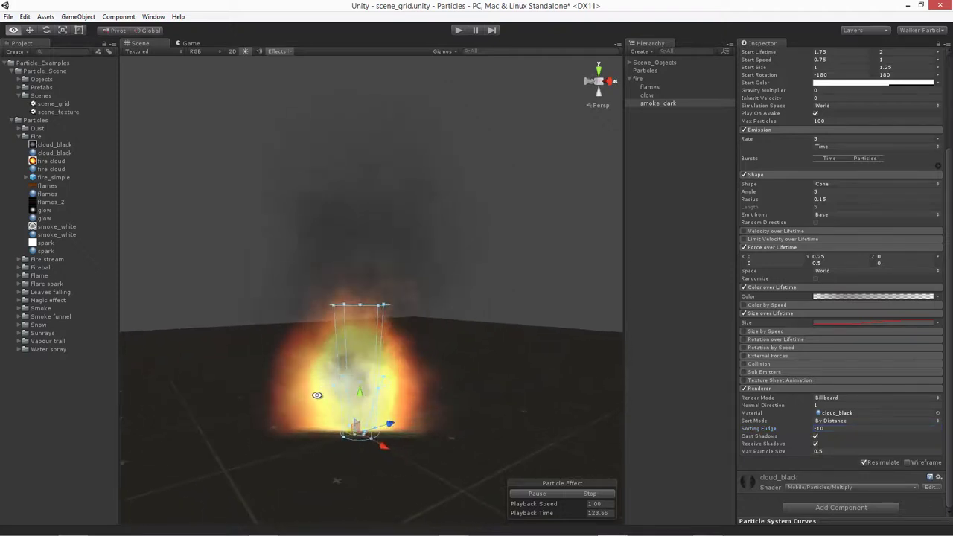
alt+drag(258, 396, 440, 393)
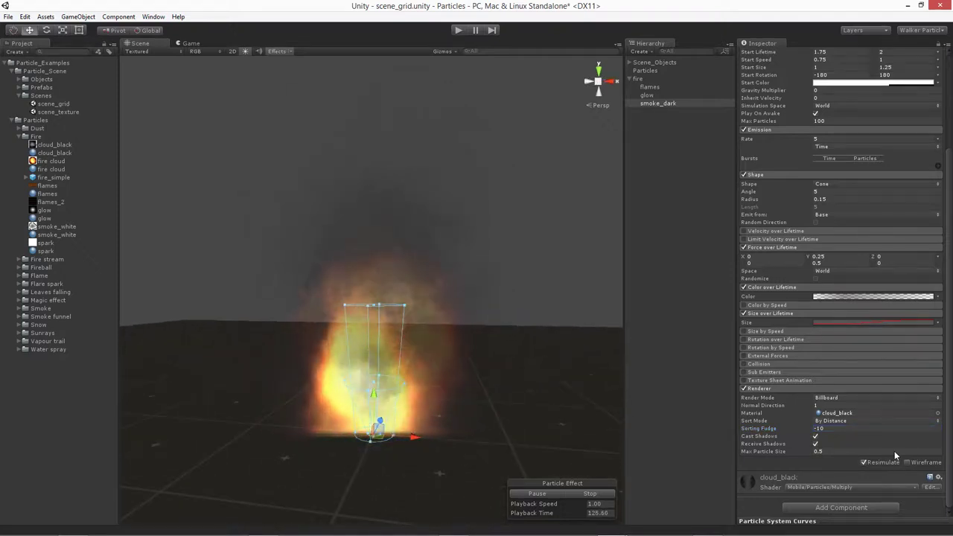
click(835, 427)
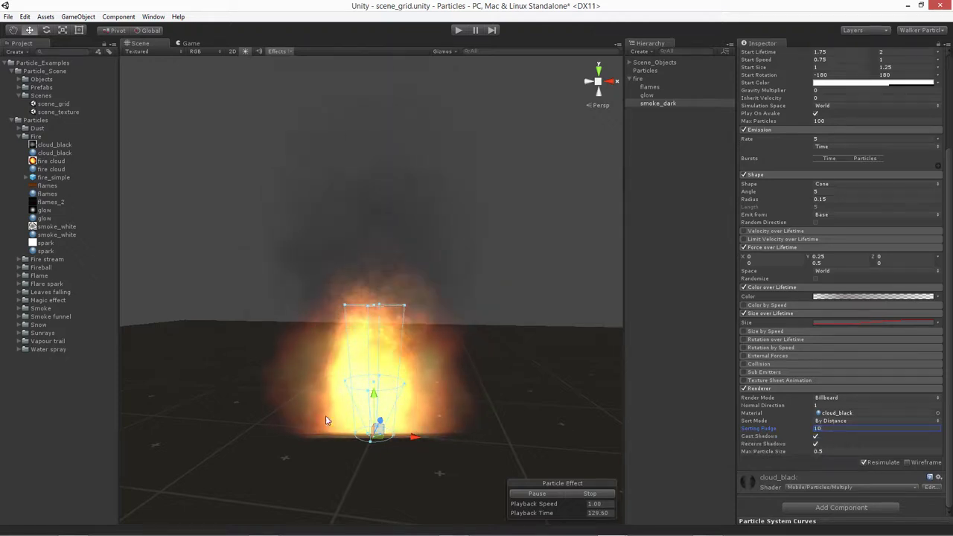
alt+drag(325, 421, 439, 410)
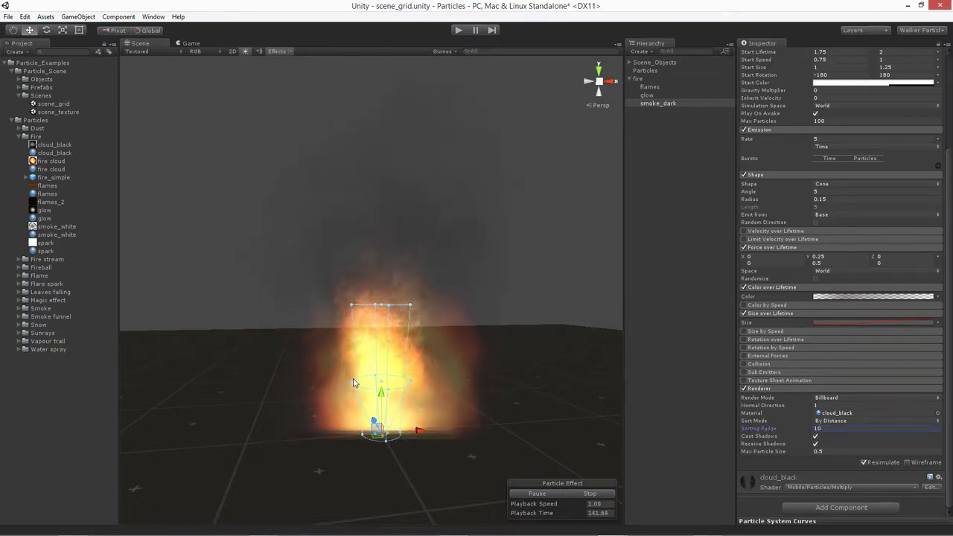
alt+drag(298, 404, 517, 383)
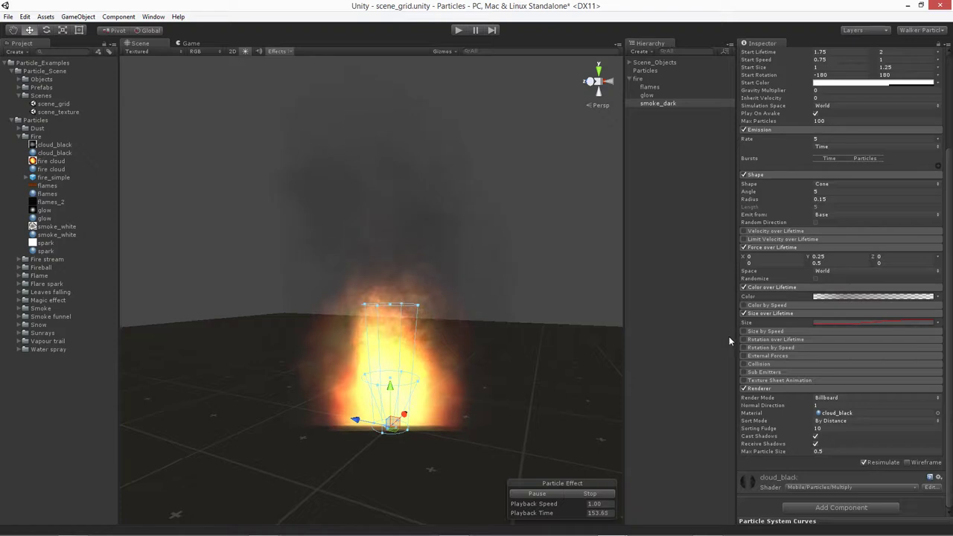
Enable Rotation over Lifetime with Angular Velocity set to Random Between Two Constants
click(779, 348)
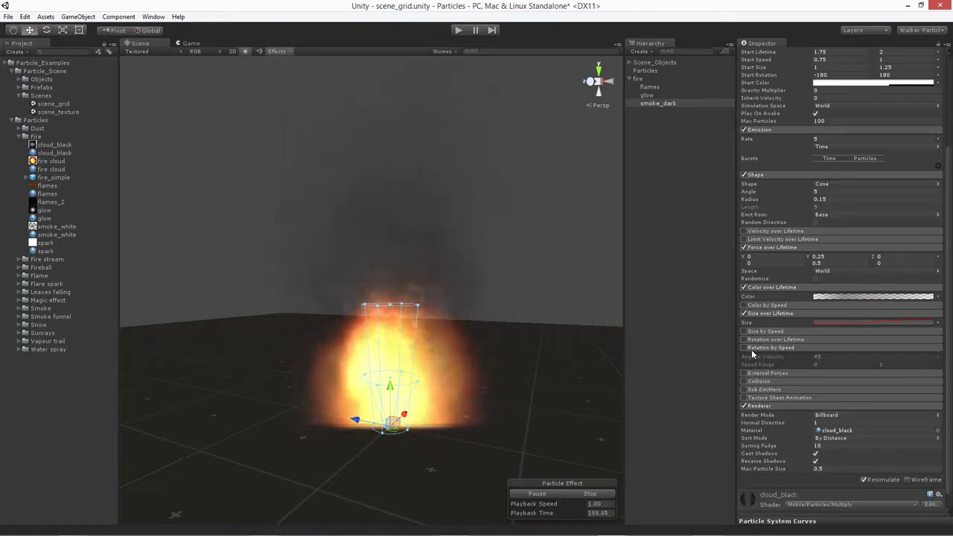
click(759, 348)
click(776, 338)
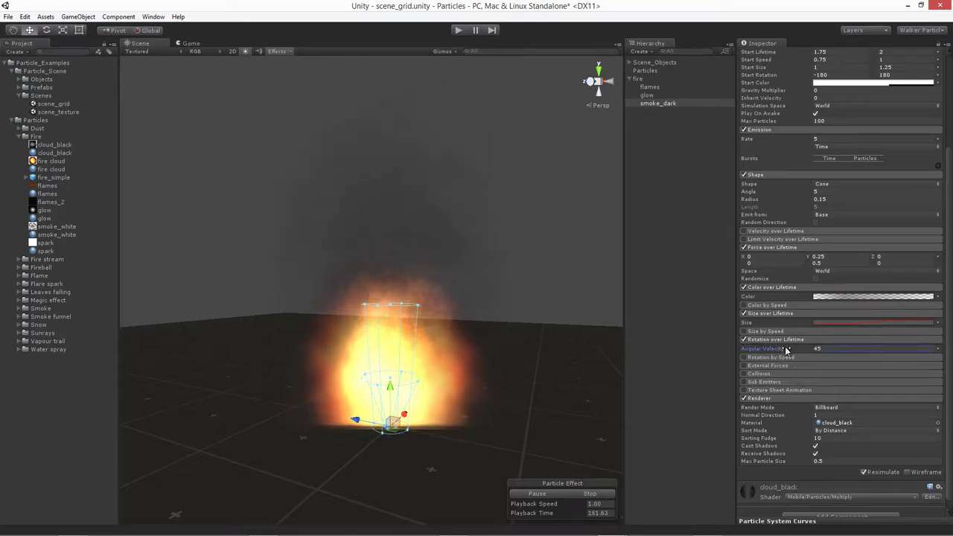
click(818, 347)
click(937, 349)
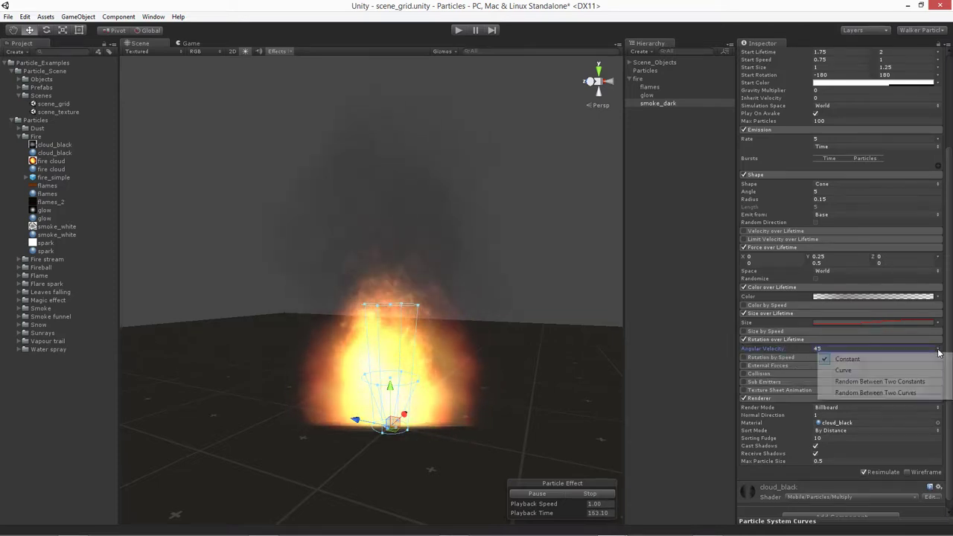
click(867, 381)
click(823, 348)
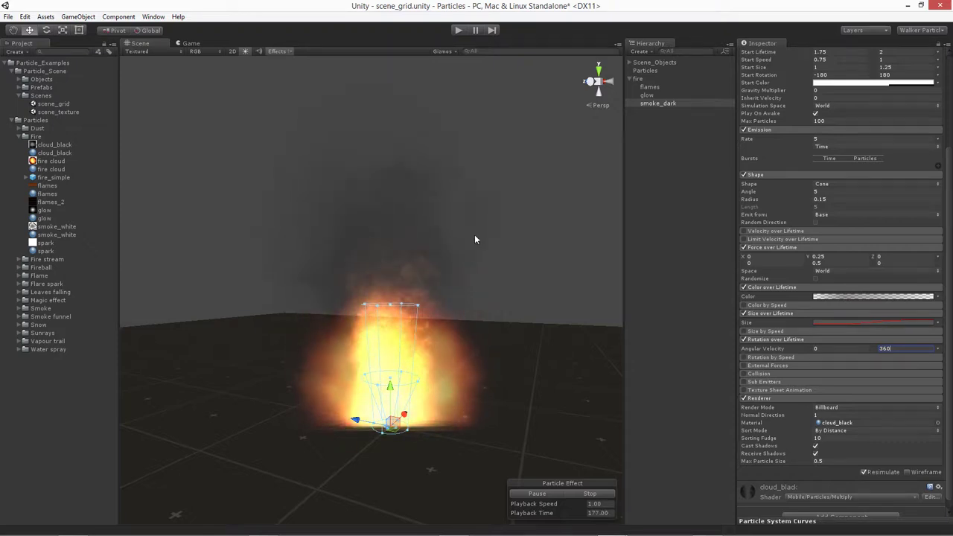
Enter -20 and 20 as the angular velocity limits
click(835, 348)
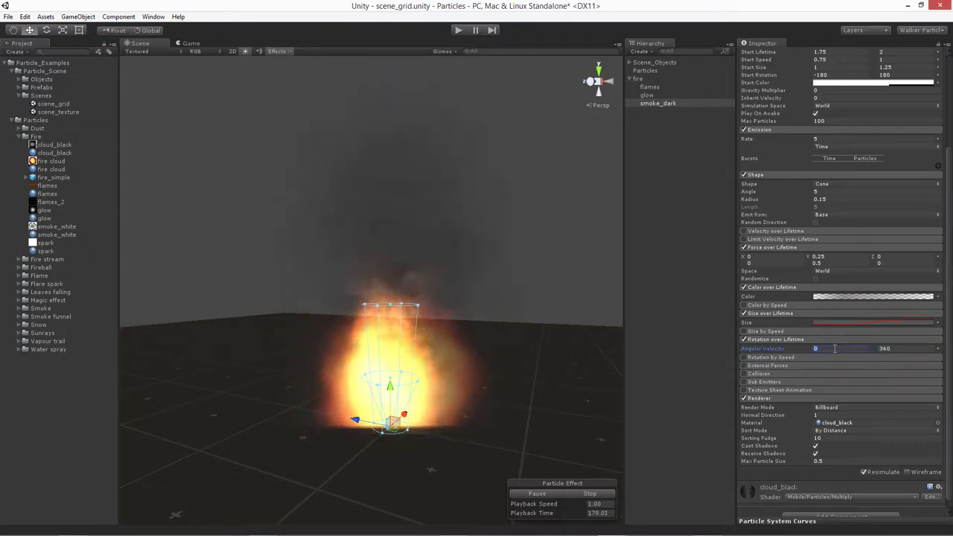
text(-)
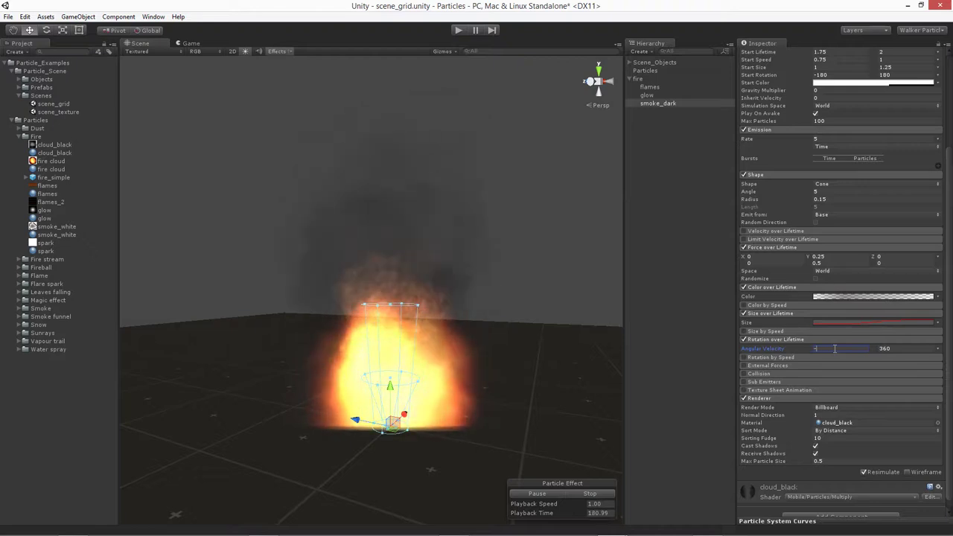
text(20)
key(Tab)
text(20)
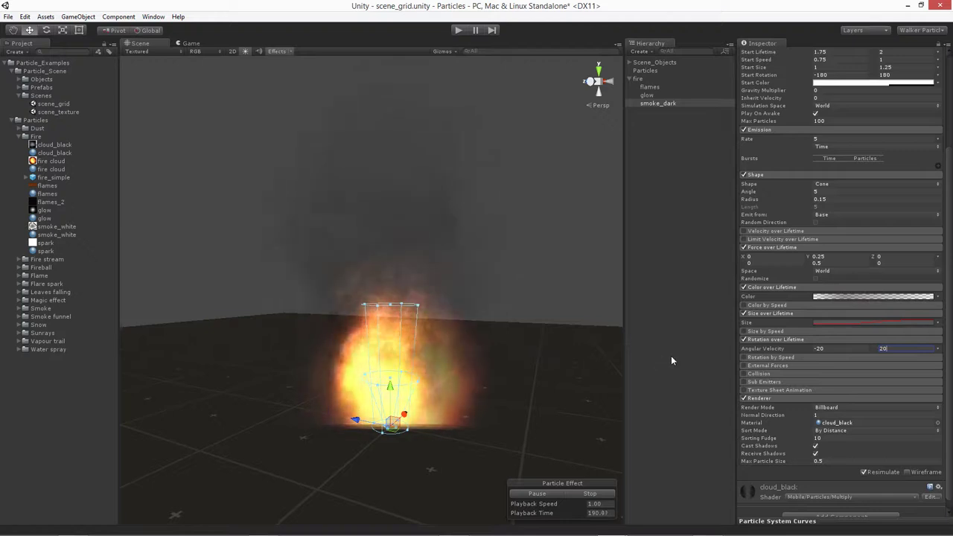
middle_drag(511, 257, 390, 303)
alt+drag(390, 303, 426, 314)
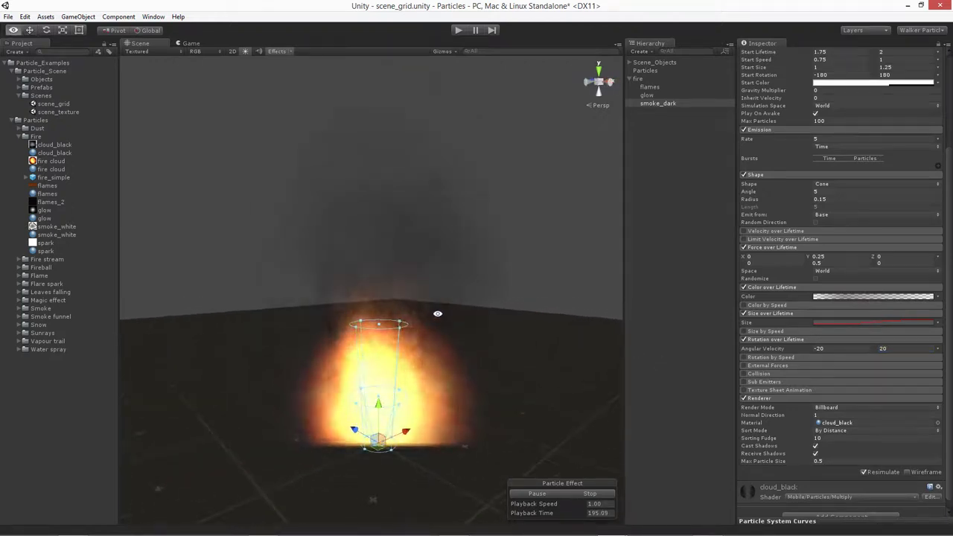